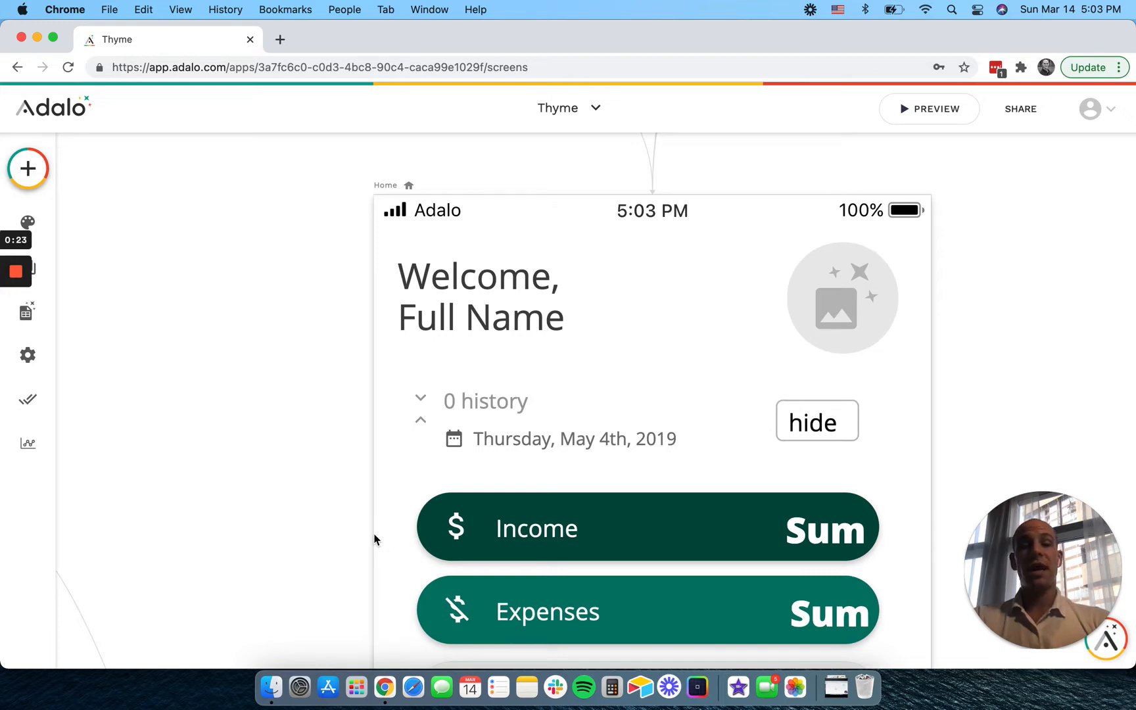
- Inspect the history label and the showPickerInput text field on the Home screen
{"action": "scroll", "coordinate": [375, 539], "scroll_direction": "down", "scroll_amount": 1}
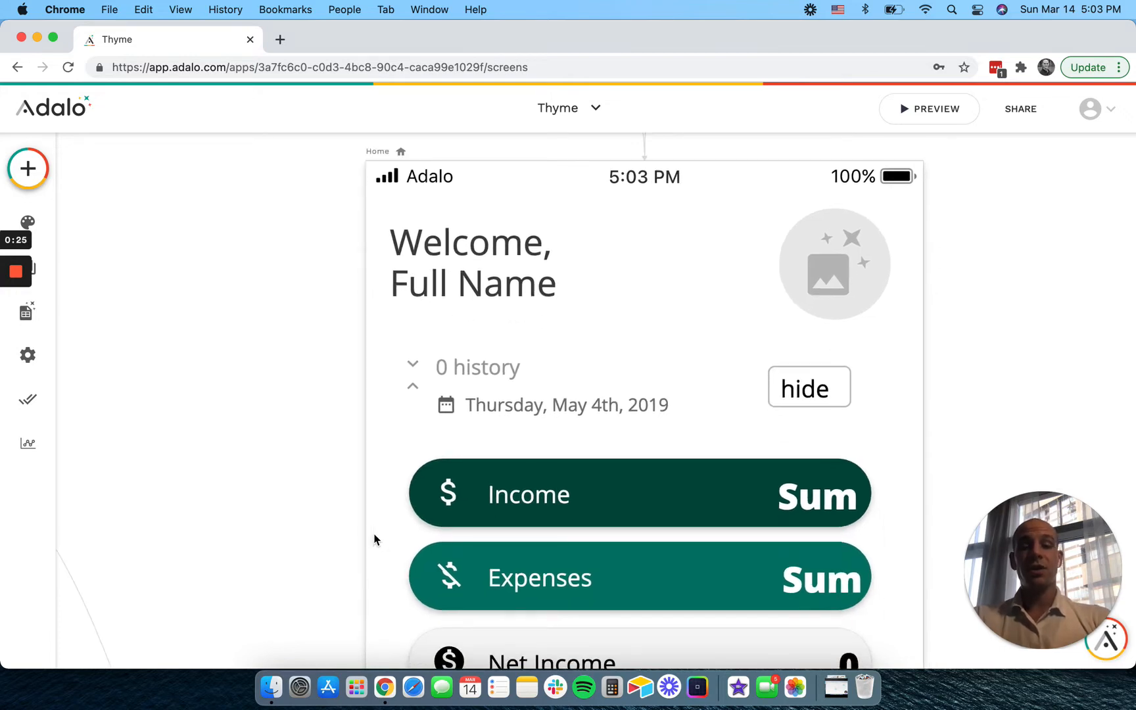
{"action": "scroll", "coordinate": [375, 539], "scroll_direction": "down", "scroll_amount": 5}
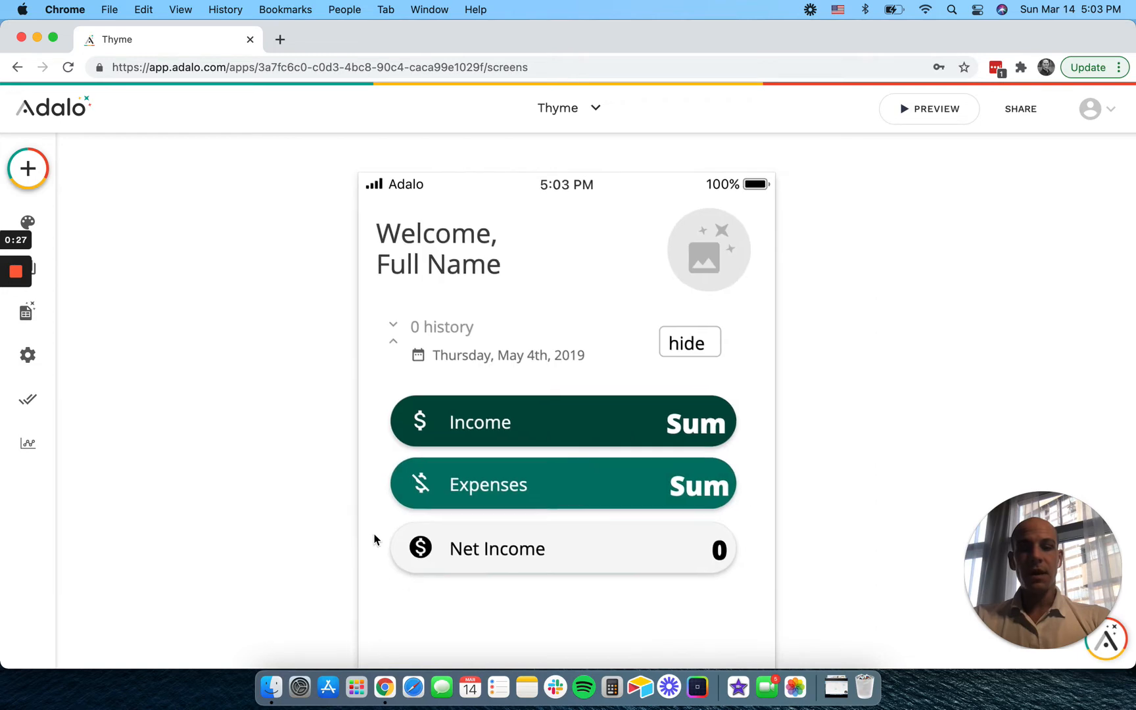
{"action": "scroll", "coordinate": [374, 540], "scroll_direction": "left", "scroll_amount": 1}
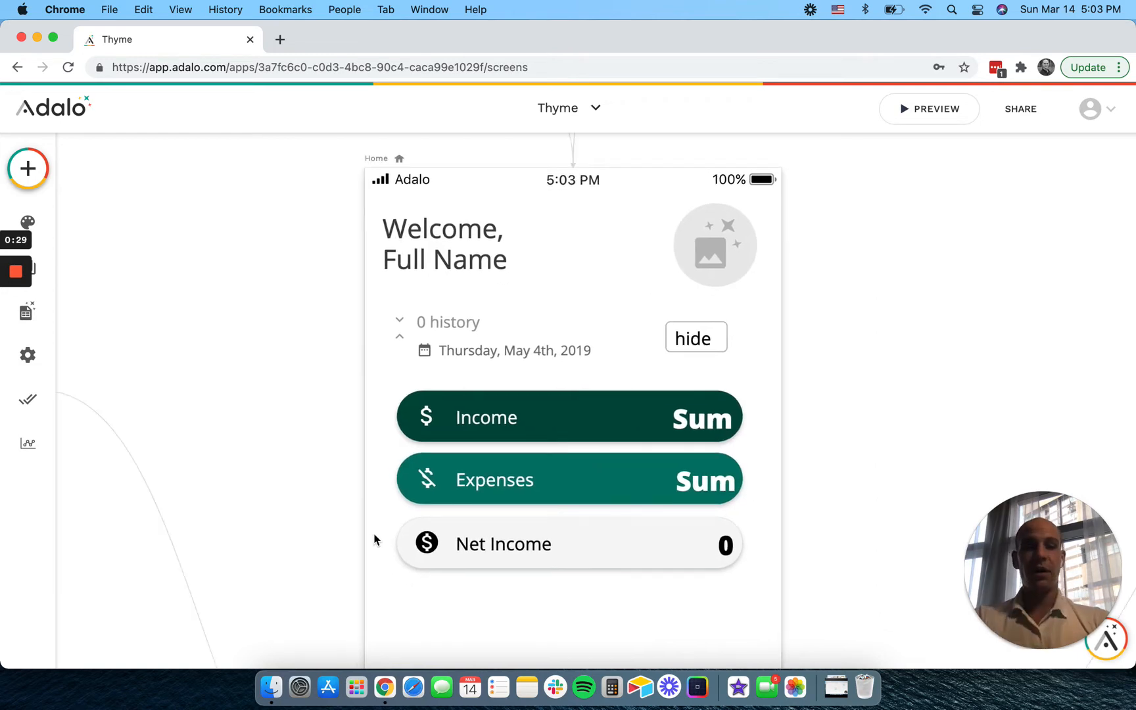
{"action": "scroll", "coordinate": [375, 539], "scroll_direction": "down", "scroll_amount": 2}
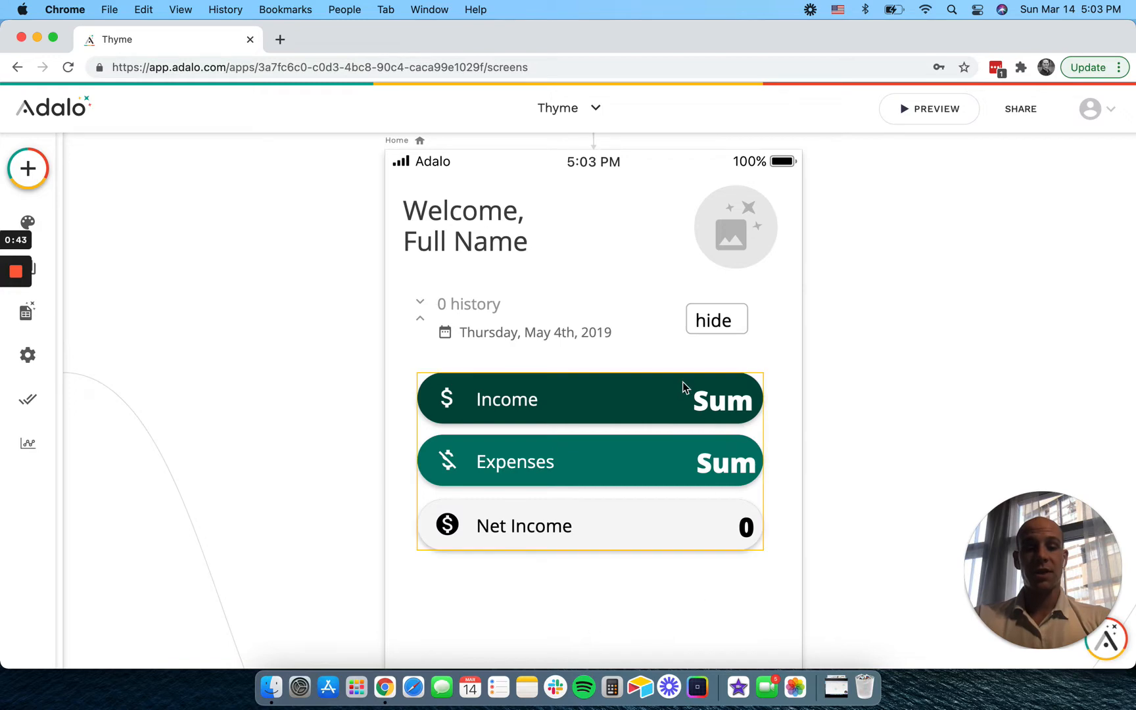
{"action": "left_click", "coordinate": [444, 303]}
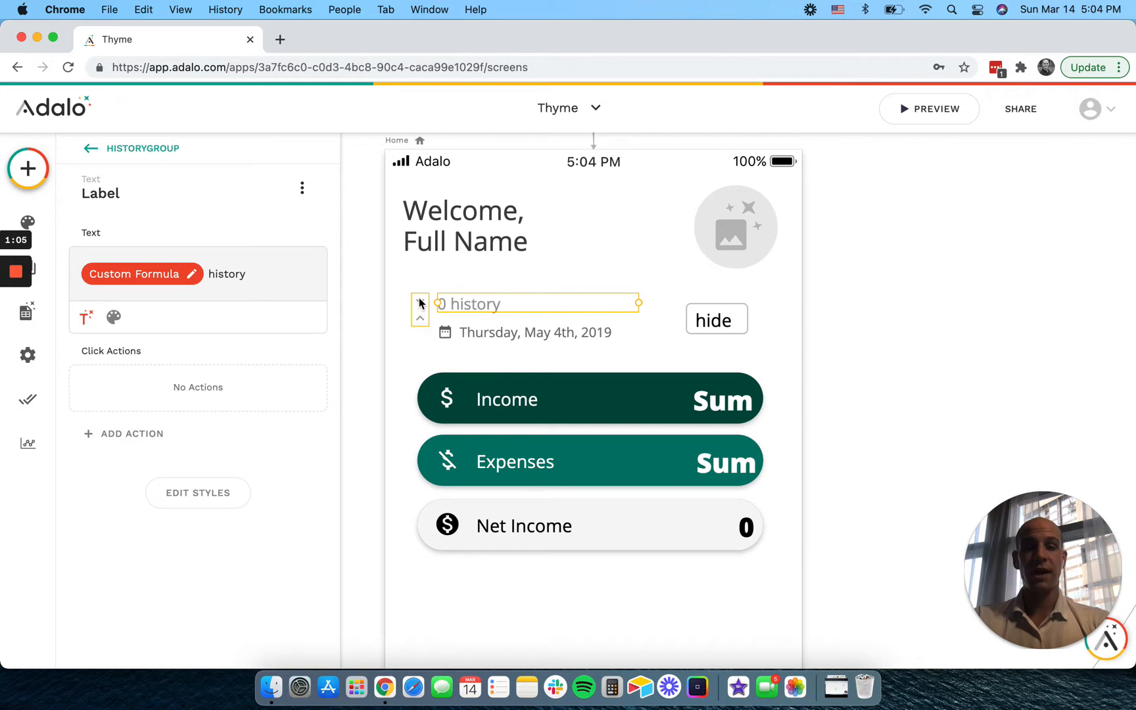
{"action": "left_click", "coordinate": [387, 313]}
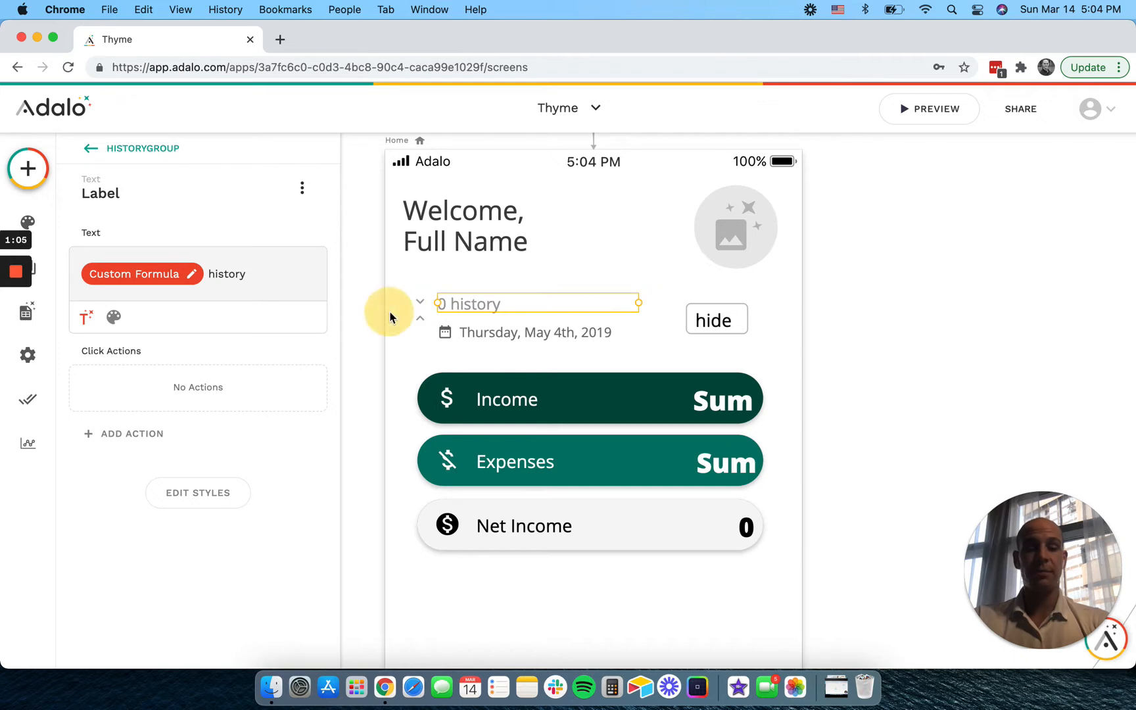
{"action": "left_click", "coordinate": [744, 322]}
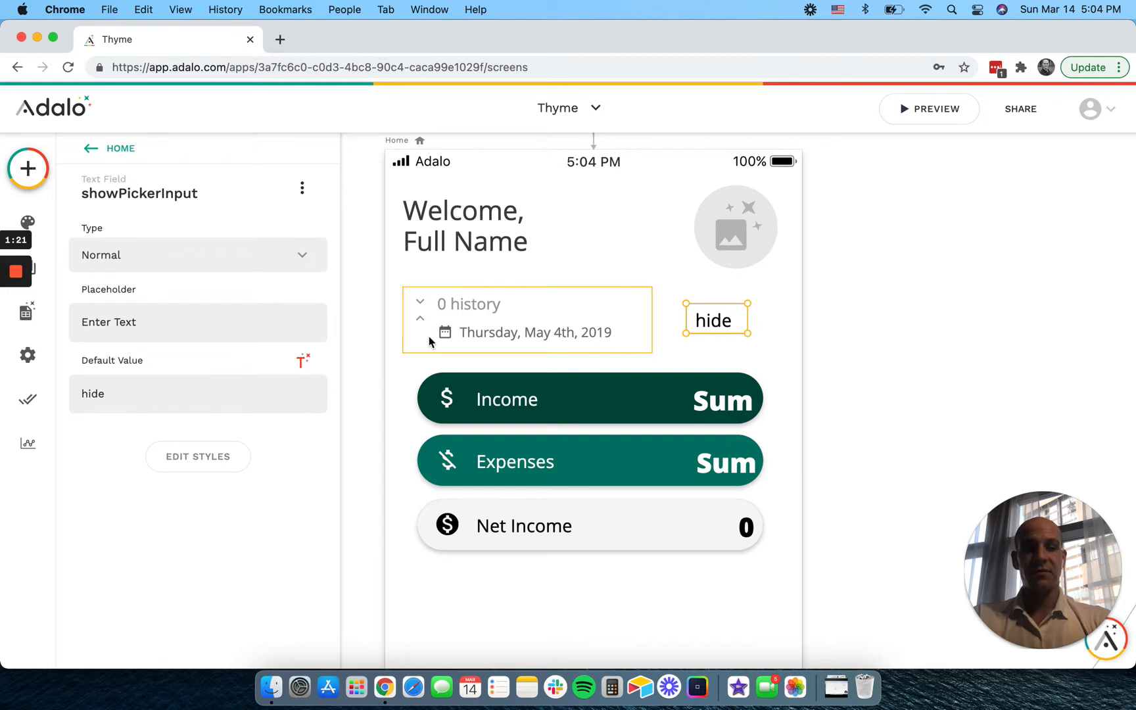
{"action": "left_click", "coordinate": [984, 313]}
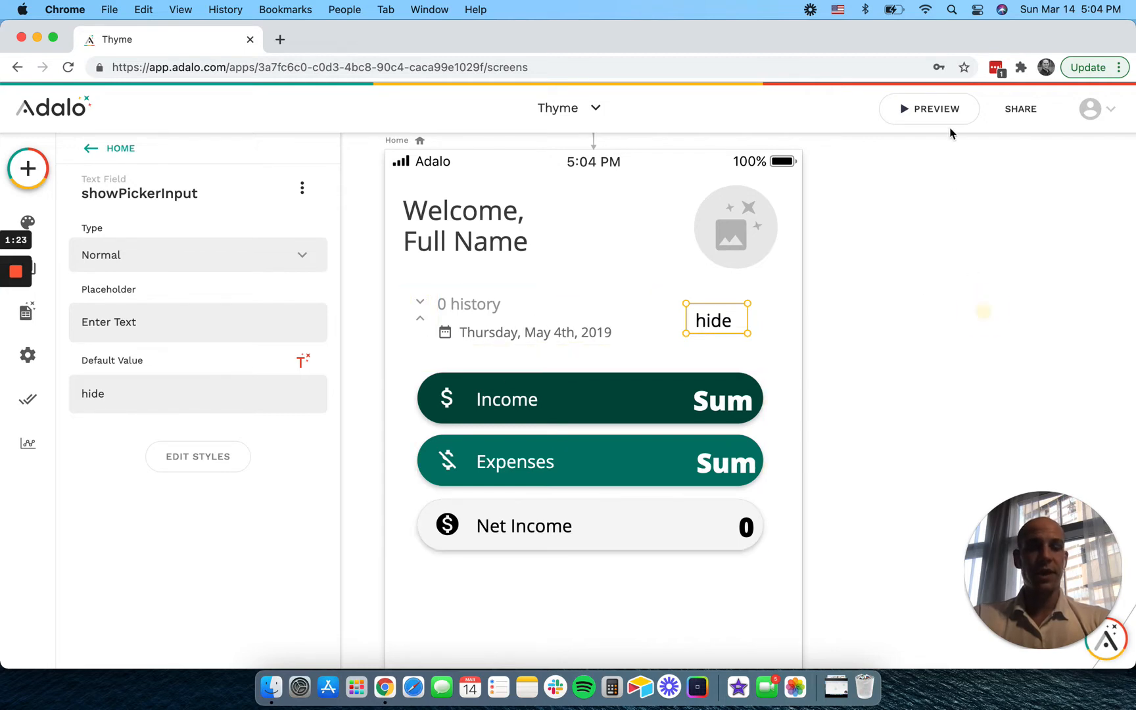
- Preview the app, expanding the history section's date picker and changing its date to January 13, 2021
{"action": "left_click", "coordinate": [940, 110]}
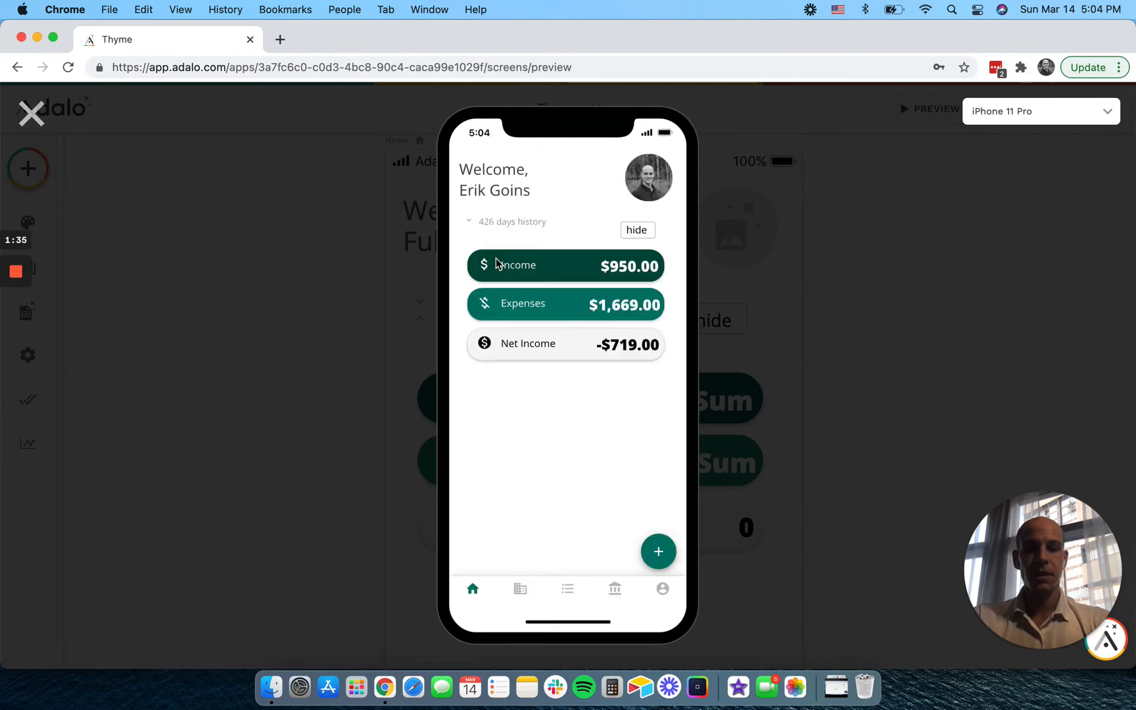
{"action": "left_click", "coordinate": [469, 228]}
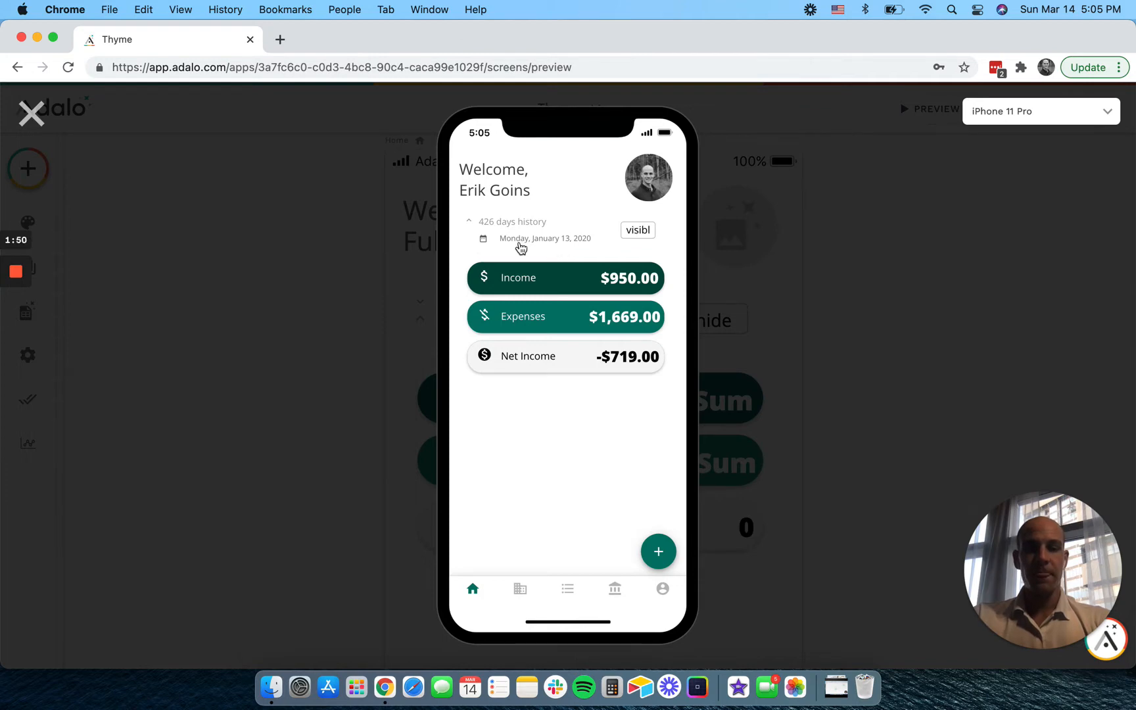
{"action": "left_click", "coordinate": [572, 245]}
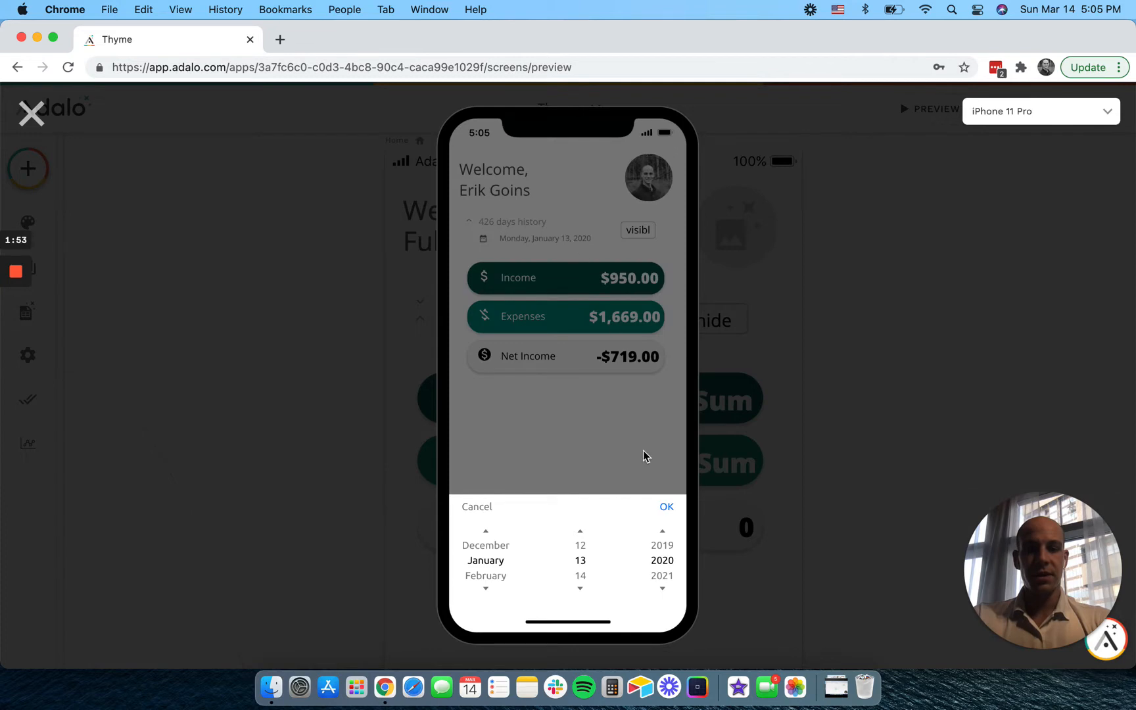
{"action": "left_click", "coordinate": [666, 582]}
{"action": "left_click", "coordinate": [667, 507]}
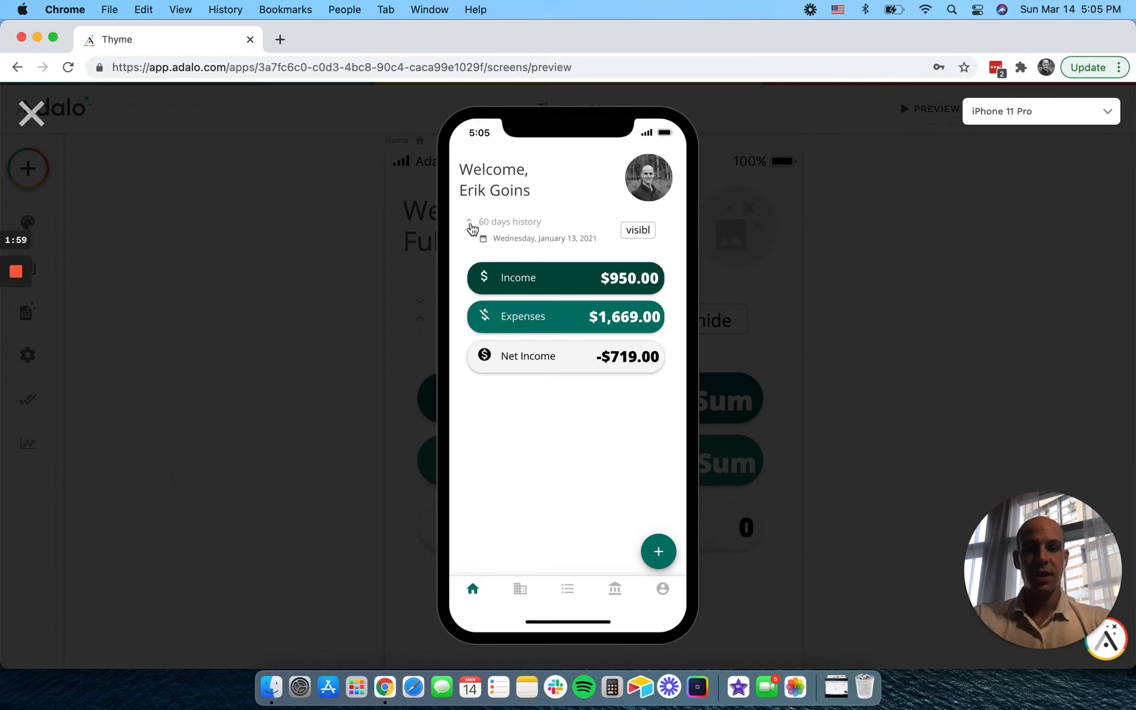
- Test collapsing and expanding the date picker with the arrow icon several times, then close the preview
{"action": "left_click", "coordinate": [471, 225]}
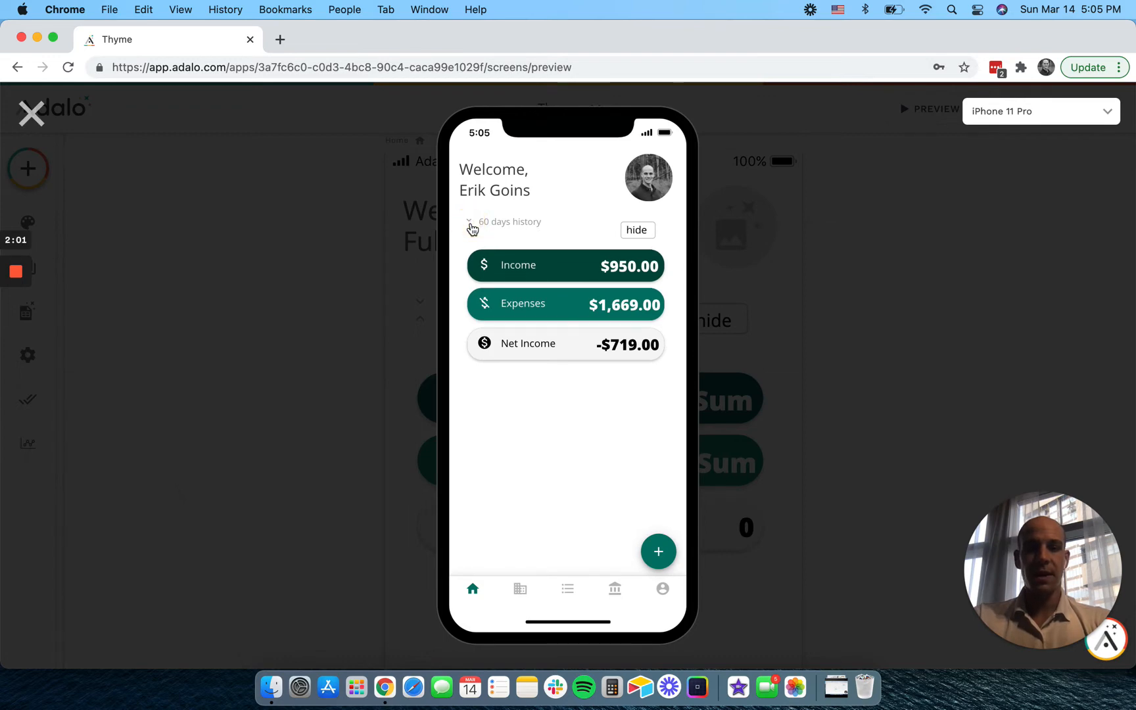
{"action": "left_click", "coordinate": [471, 225]}
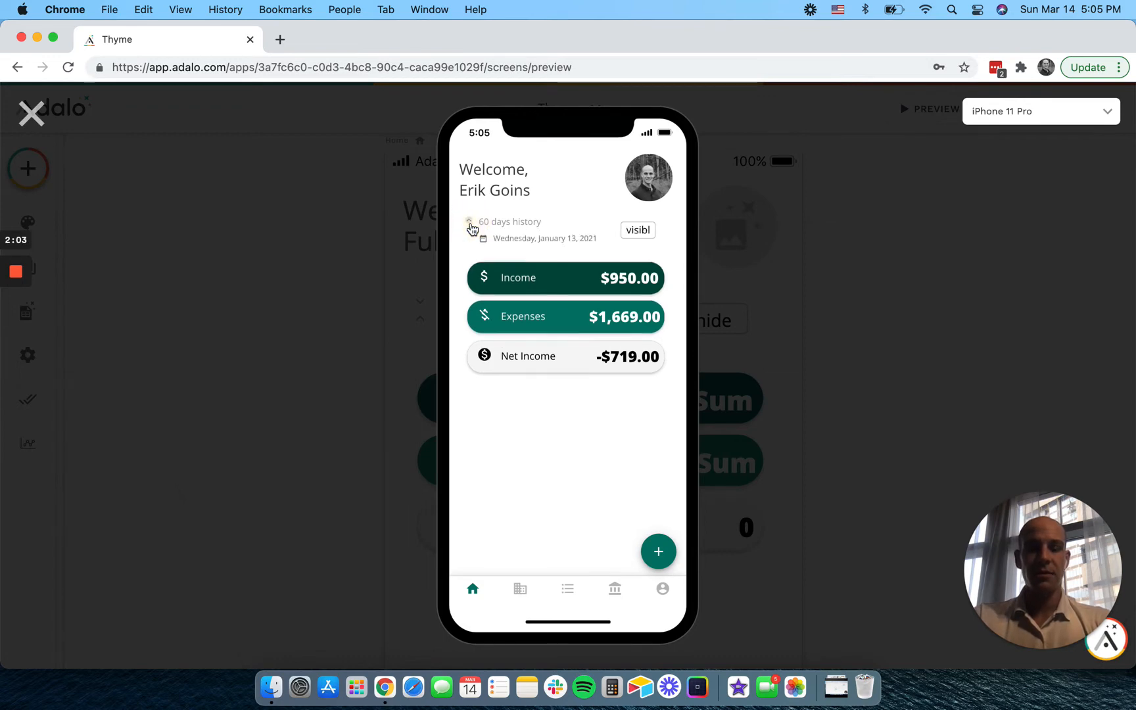
{"action": "left_click", "coordinate": [471, 226]}
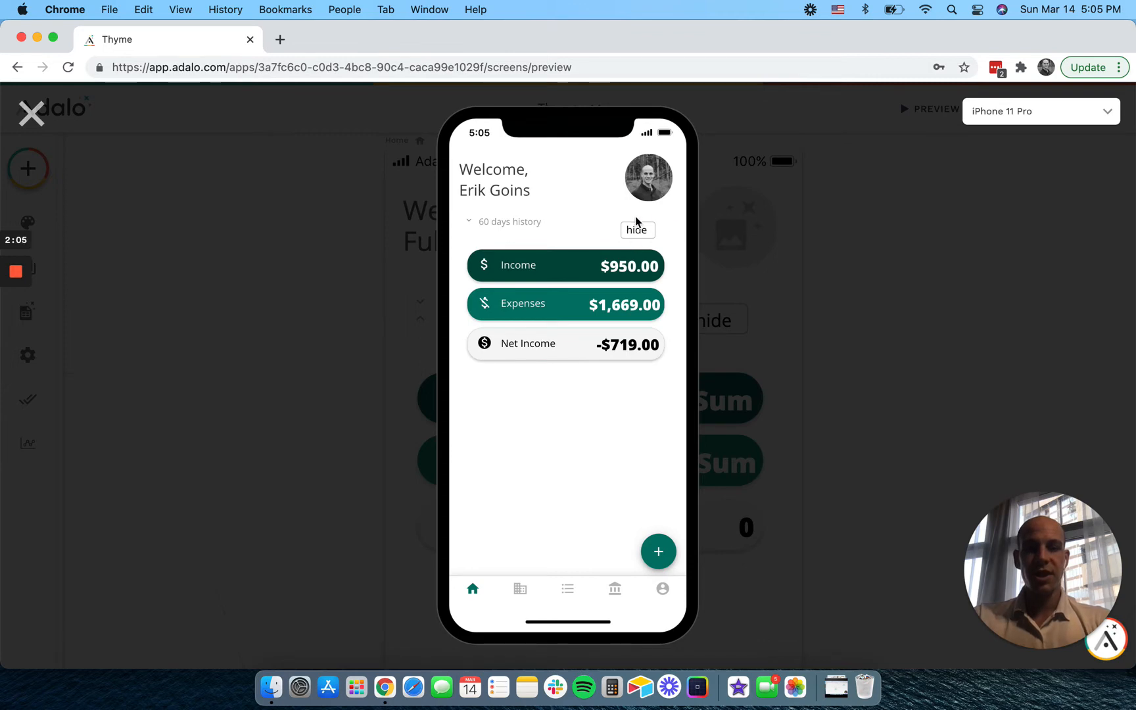
{"action": "left_click", "coordinate": [471, 225]}
{"action": "left_click", "coordinate": [471, 225]}
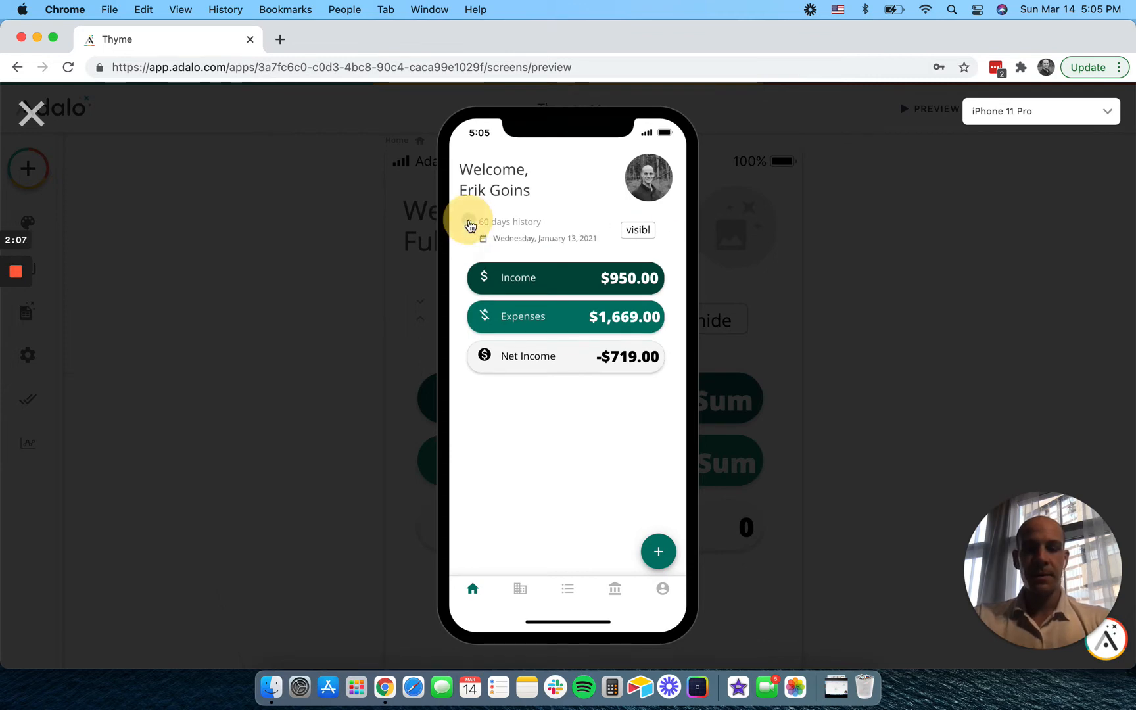
{"action": "left_click", "coordinate": [635, 231]}
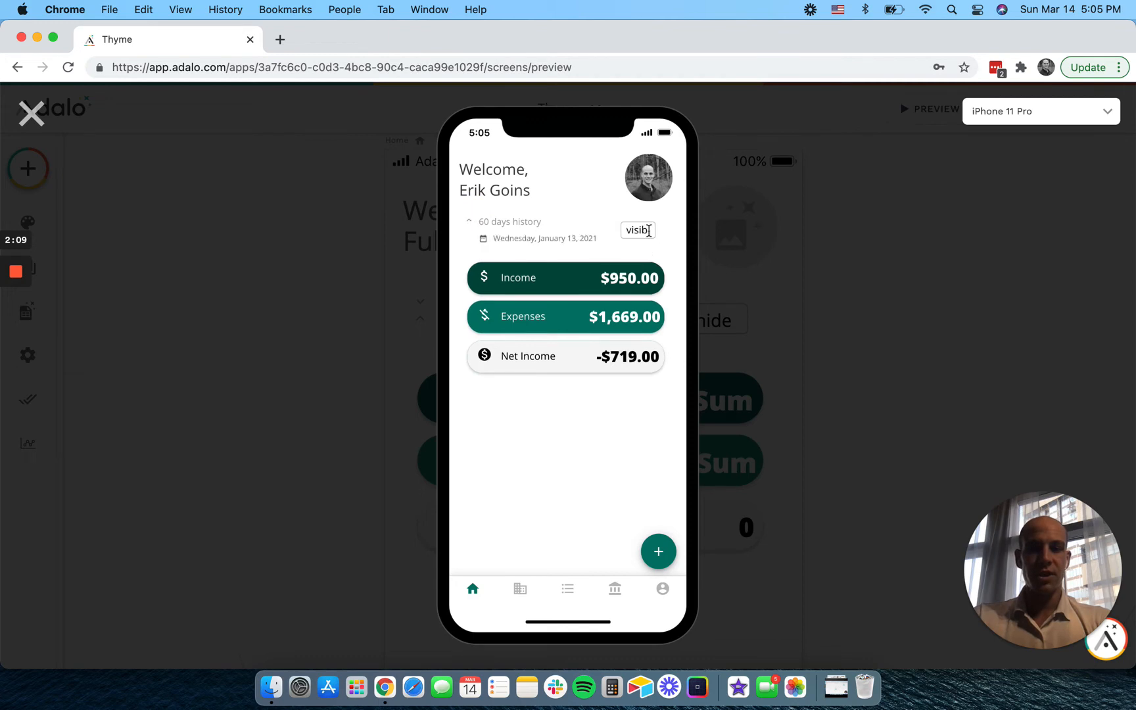
{"action": "left_click", "coordinate": [26, 120]}
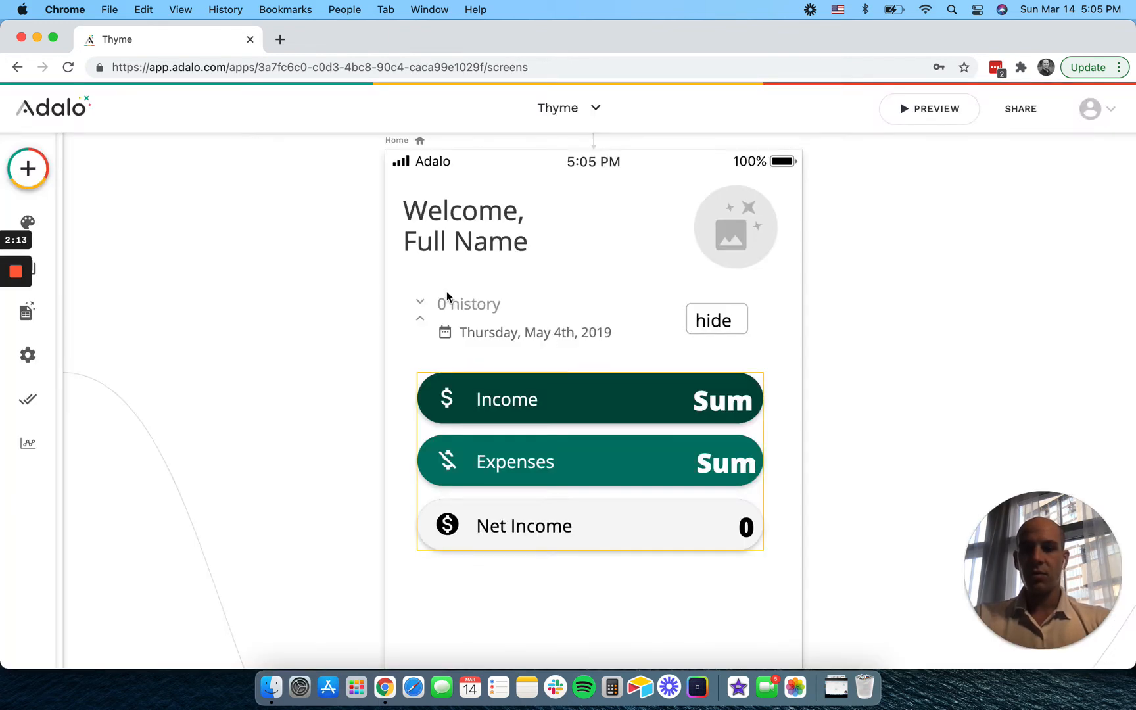
- Examine the up-arrow icon's Change Input Value action and where that action is found among the available click actions
{"action": "left_click", "coordinate": [425, 322]}
{"action": "left_click", "coordinate": [421, 317]}
{"action": "scroll", "coordinate": [189, 534], "scroll_direction": "down", "scroll_amount": 3}
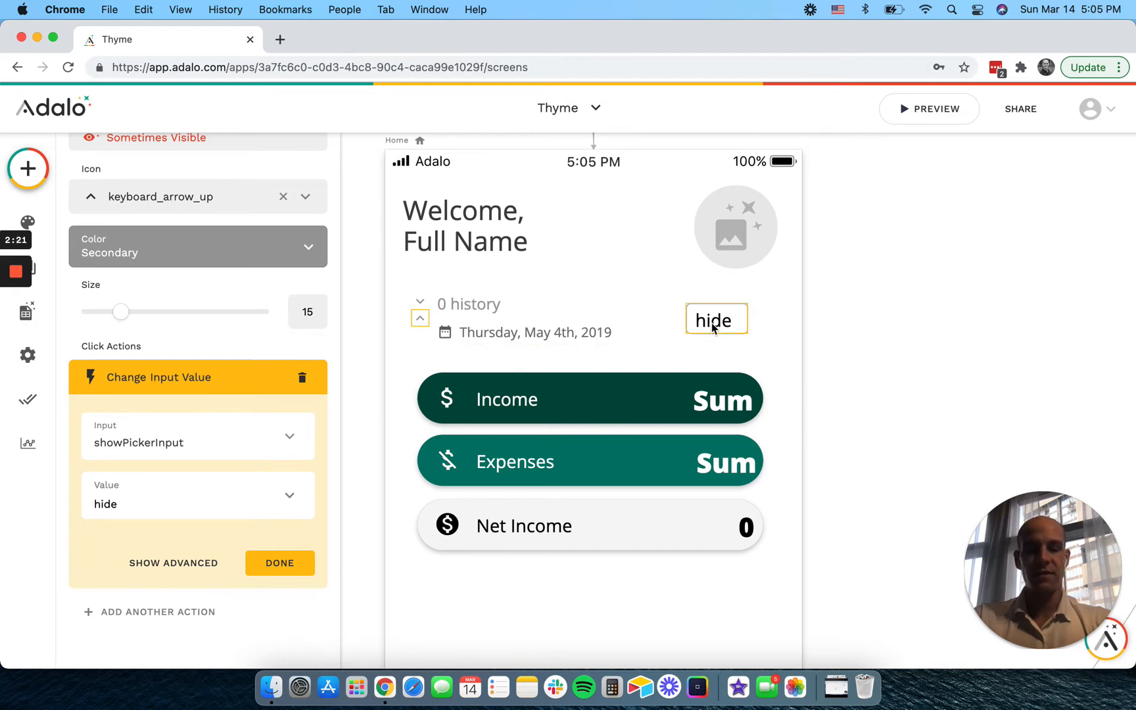
{"action": "left_click", "coordinate": [267, 566]}
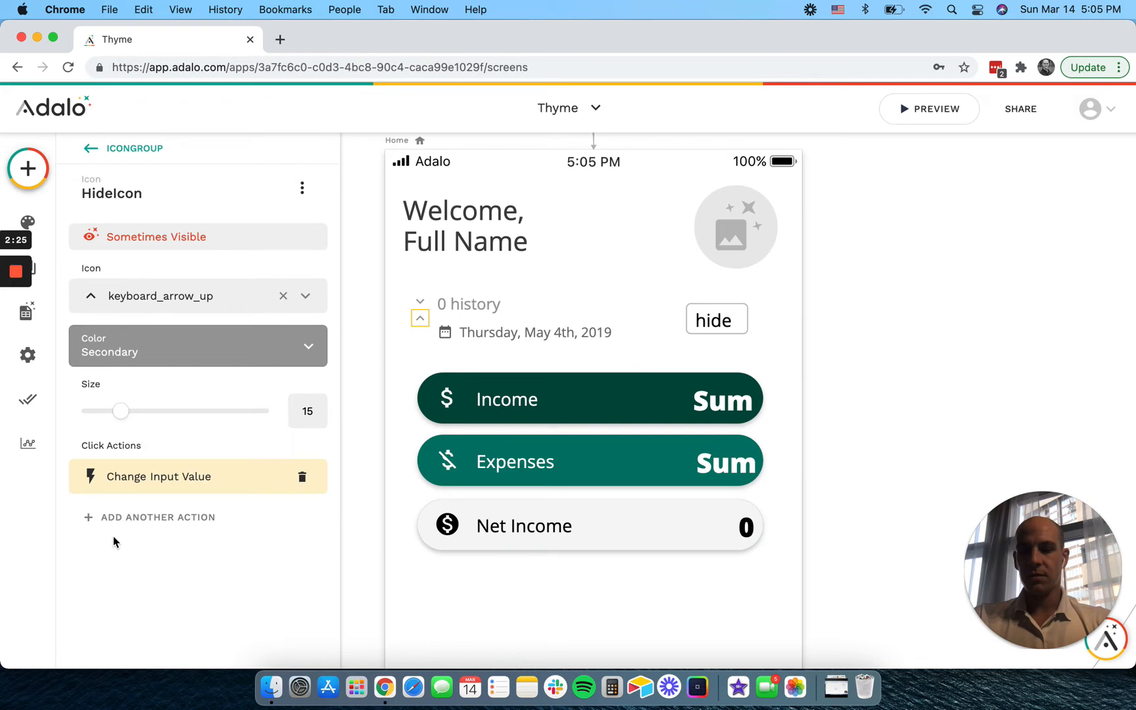
{"action": "left_click", "coordinate": [105, 515]}
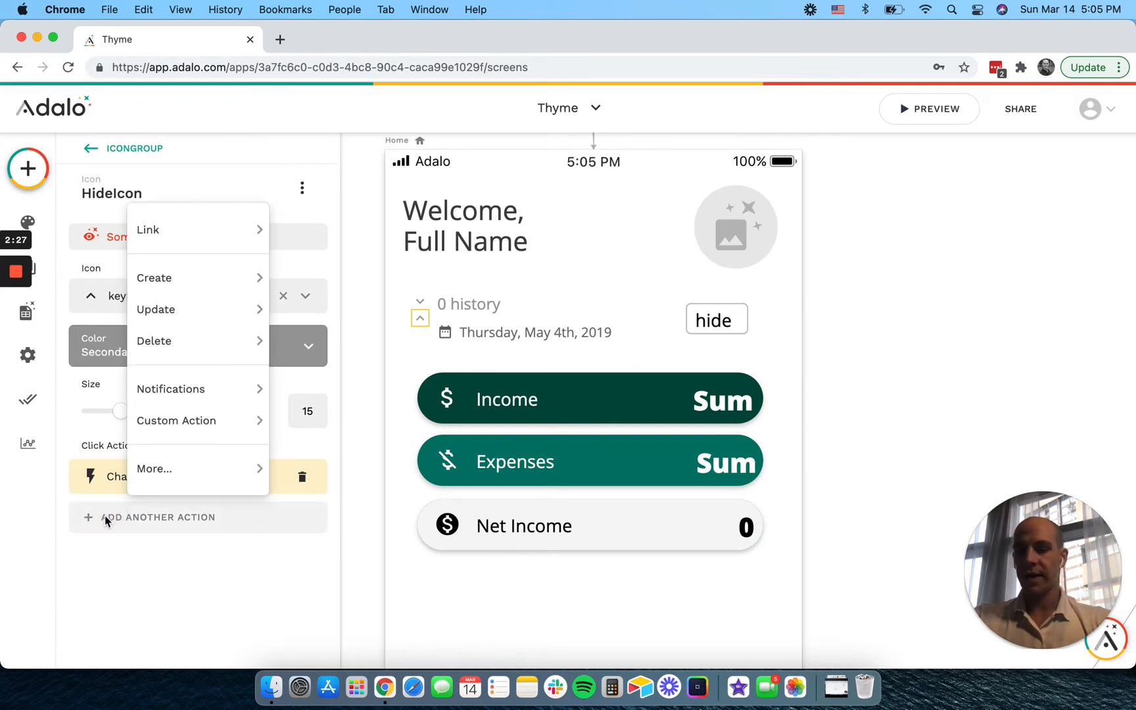
{"action": "mouse_move", "coordinate": [195, 466]}
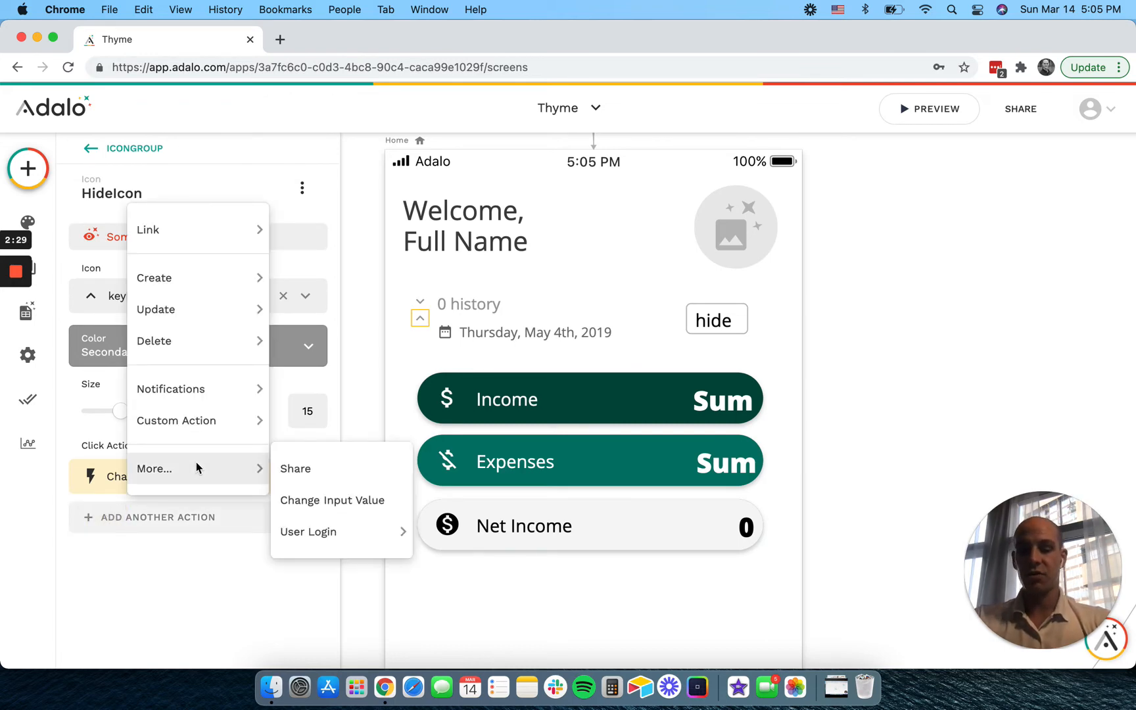
{"action": "left_click", "coordinate": [177, 620]}
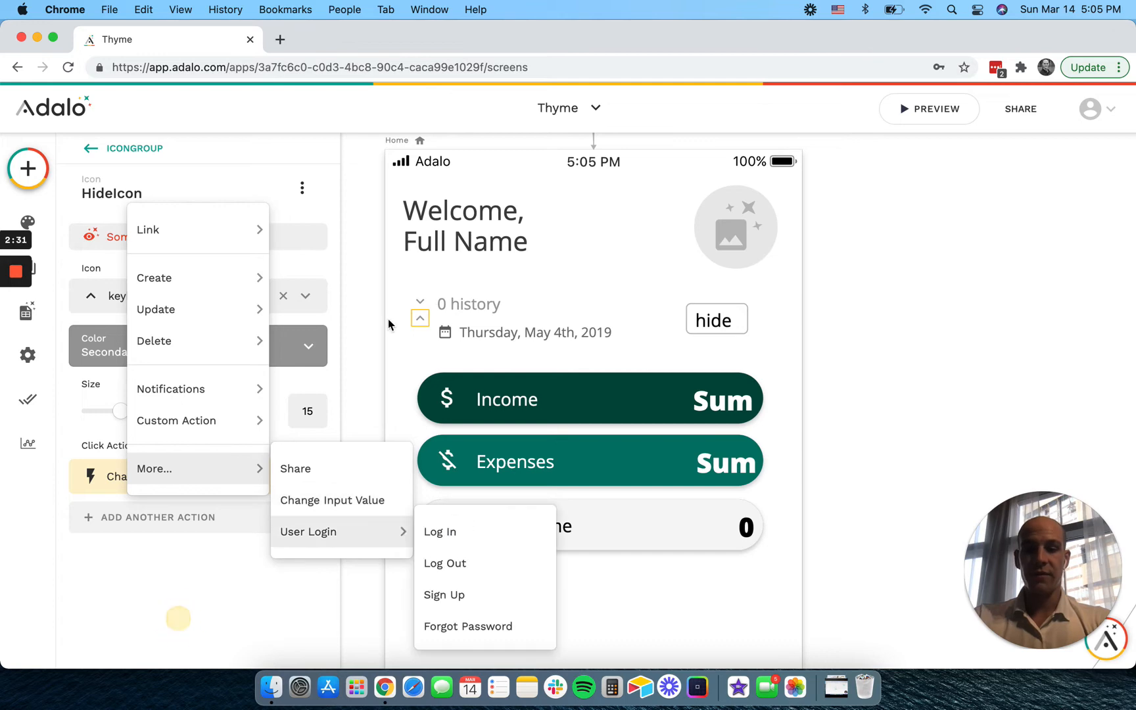
- Review the down-arrow icon's Change Input Value action and its visibility condition
{"action": "left_click", "coordinate": [418, 301]}
{"action": "left_click", "coordinate": [420, 303]}
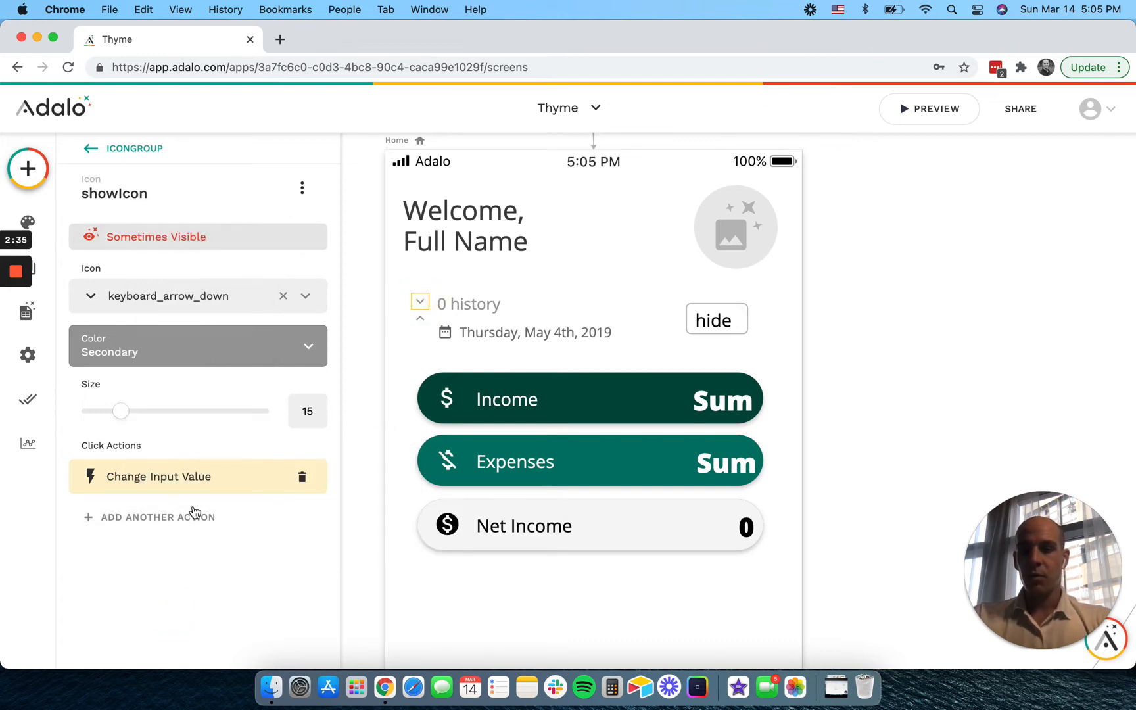
{"action": "left_click", "coordinate": [190, 476]}
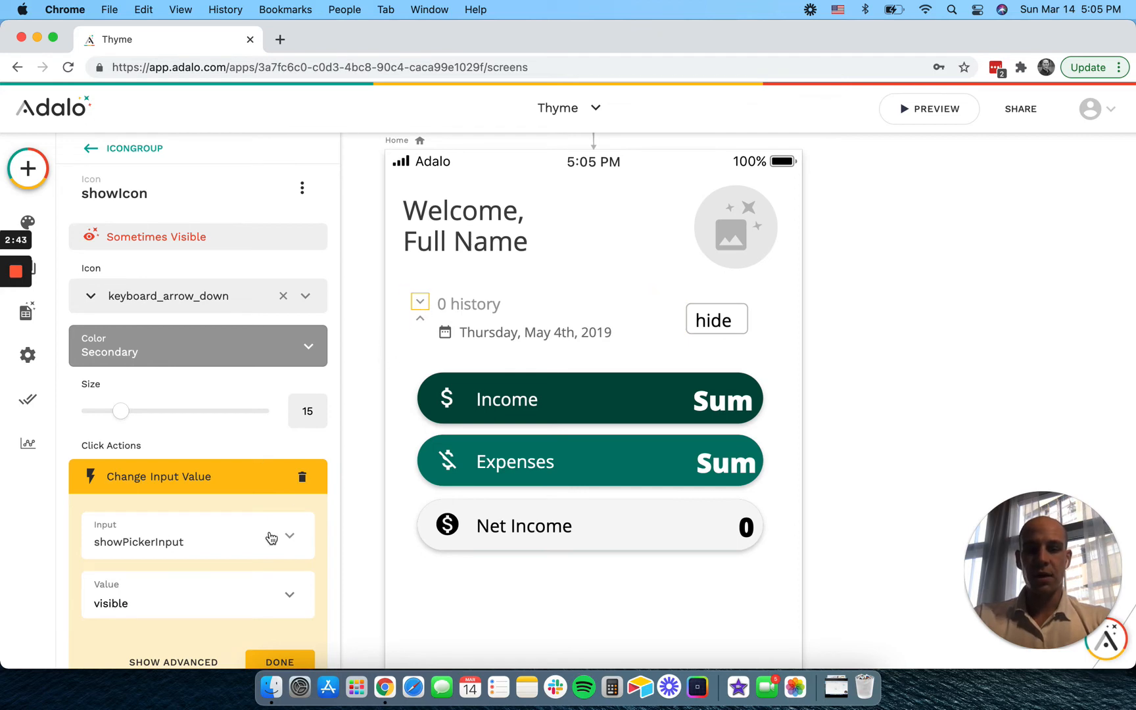
{"action": "left_click", "coordinate": [176, 235]}
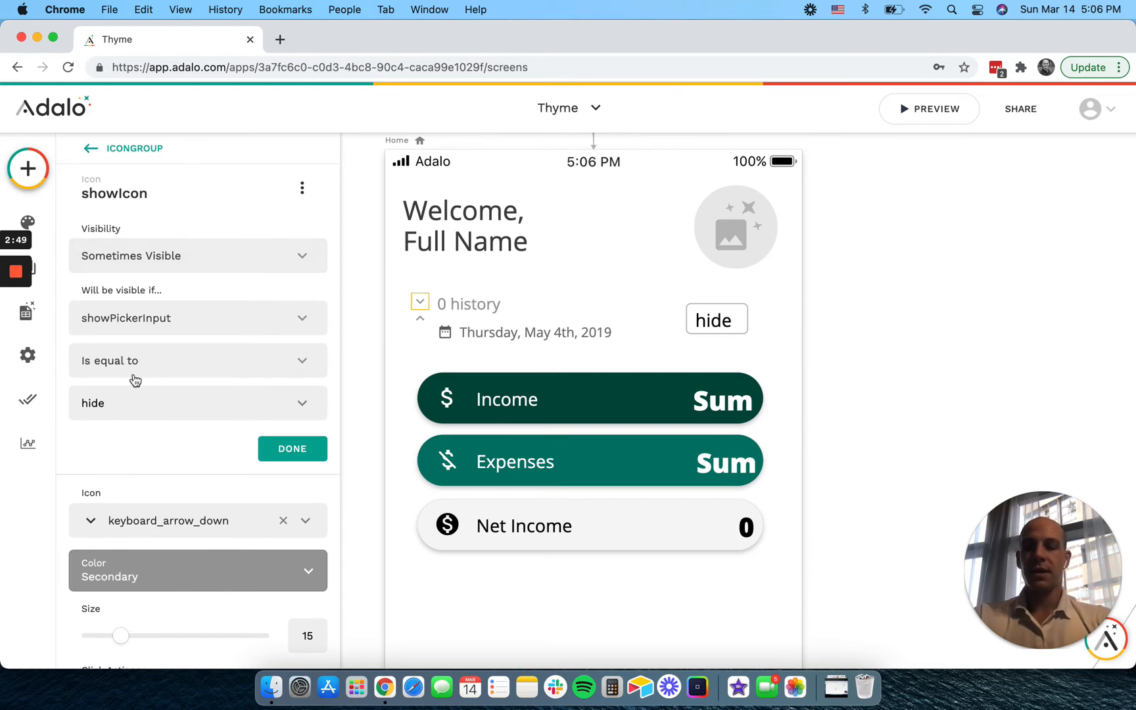
{"action": "left_click", "coordinate": [302, 456]}
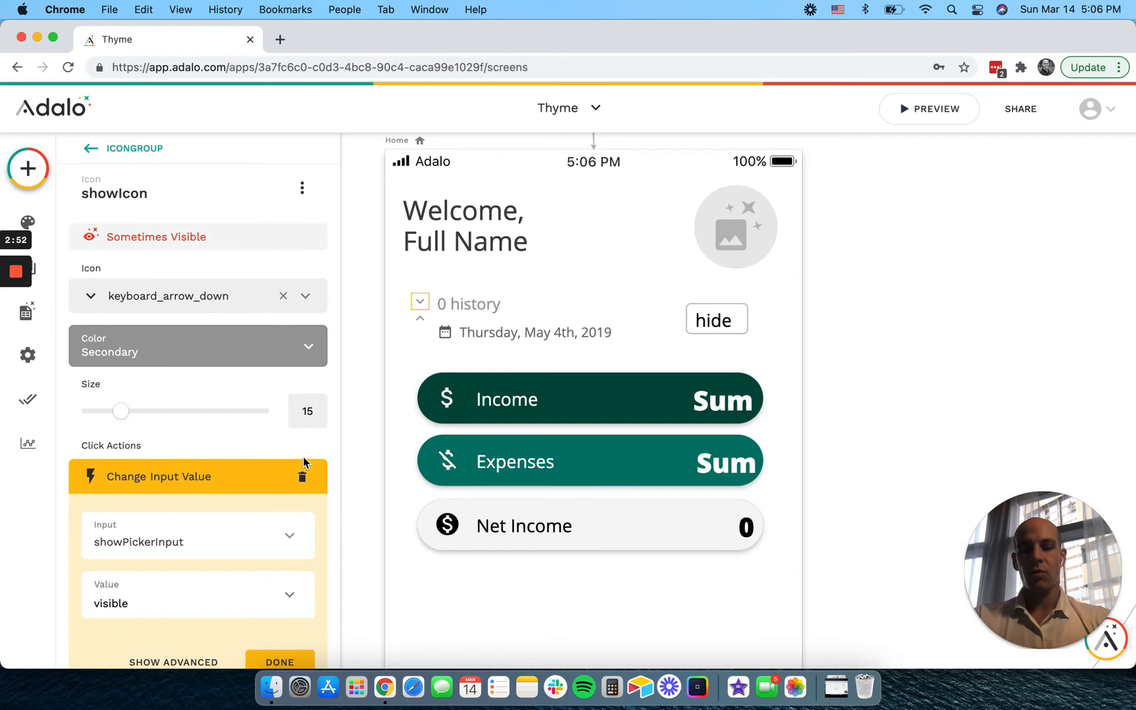
- Review the up-arrow icon's visibility condition together with its click action settings
{"action": "left_click", "coordinate": [417, 320]}
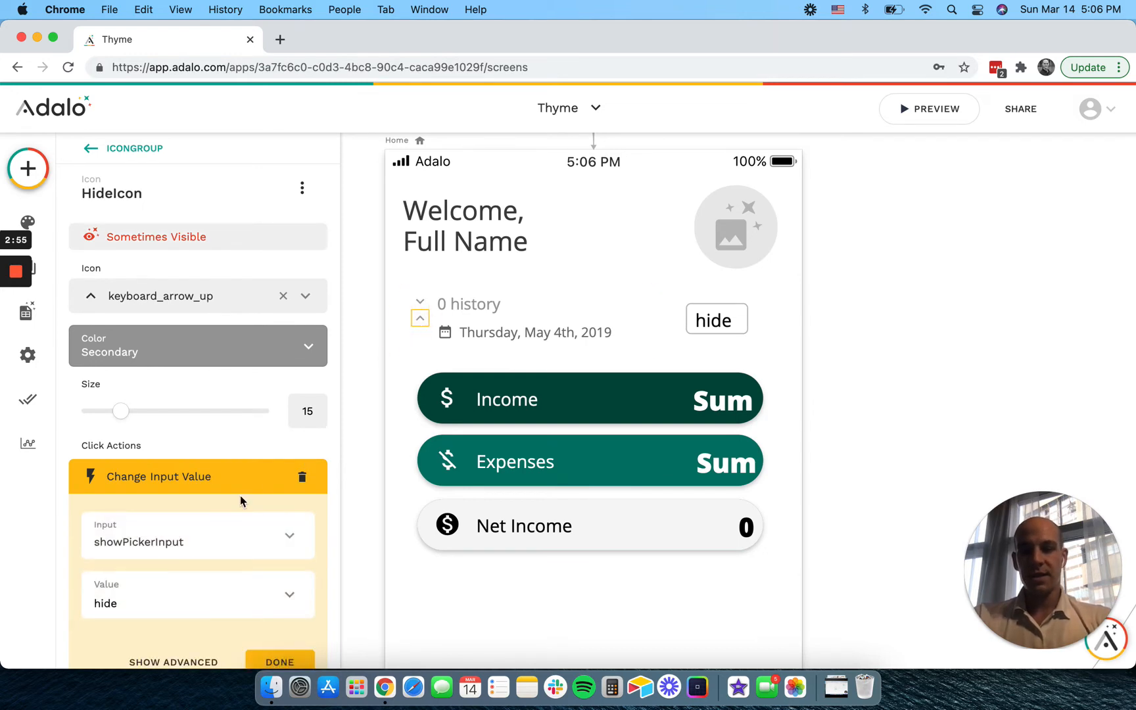
{"action": "left_click", "coordinate": [204, 235]}
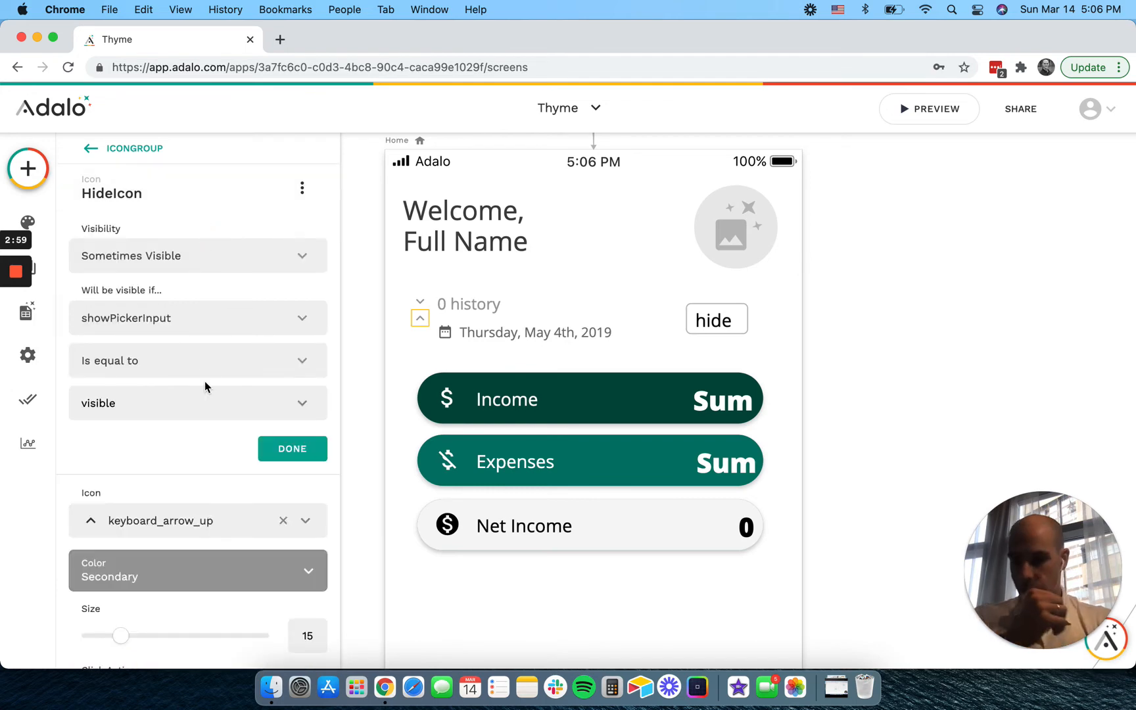
{"action": "scroll", "coordinate": [205, 386], "scroll_direction": "down", "scroll_amount": 5}
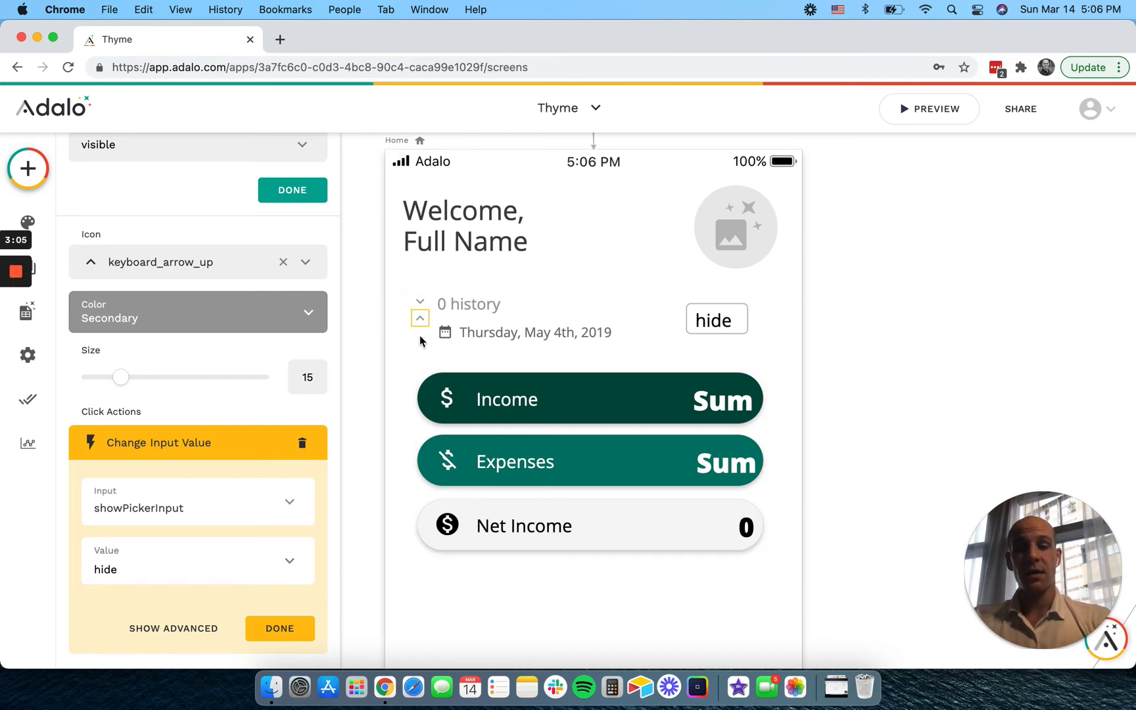
- Check the visibility condition of the group containing the date picker and calendar icon
{"action": "left_click", "coordinate": [464, 332]}
{"action": "left_click", "coordinate": [464, 331]}
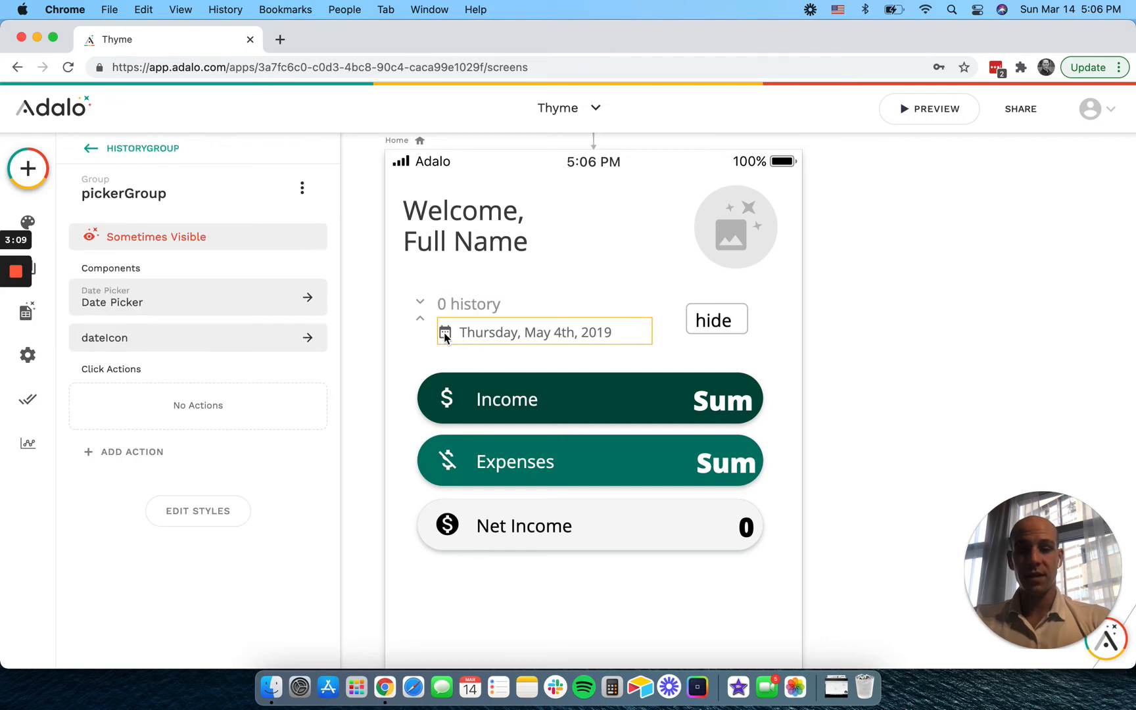
{"action": "left_click", "coordinate": [214, 241]}
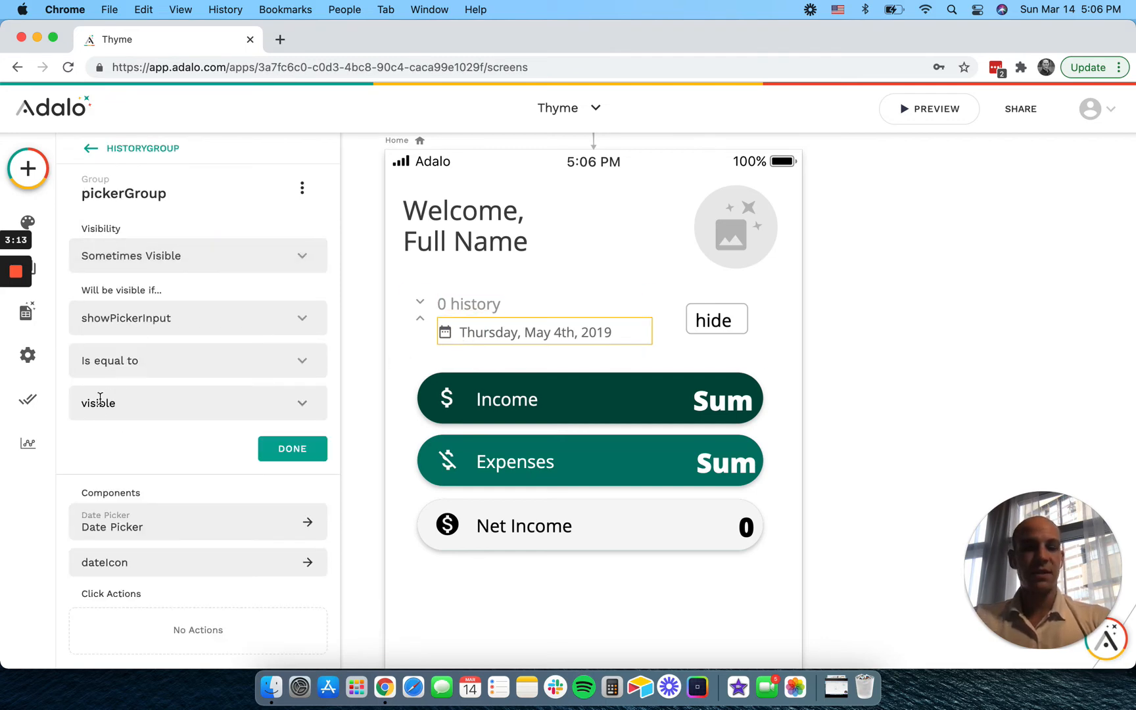
{"action": "left_click", "coordinate": [273, 450]}
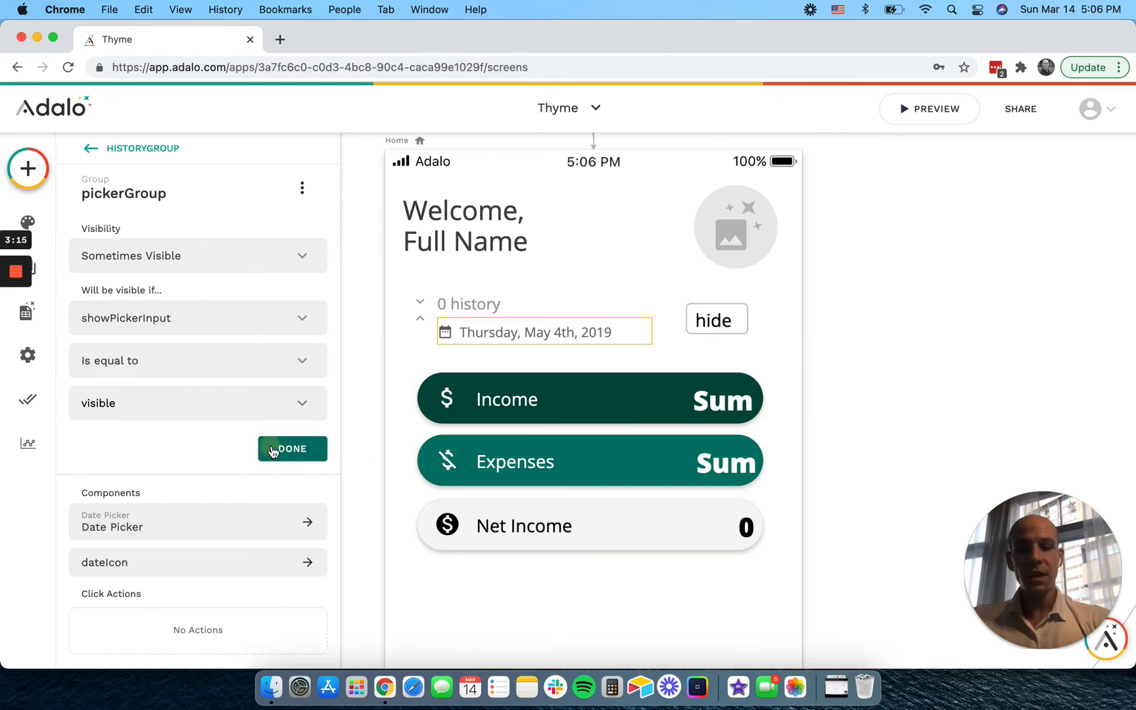
- Shrink the showPickerInput text field on the Home screen to a tiny dot by collapsing its lower corner onto its upper one
{"action": "left_click", "coordinate": [729, 321]}
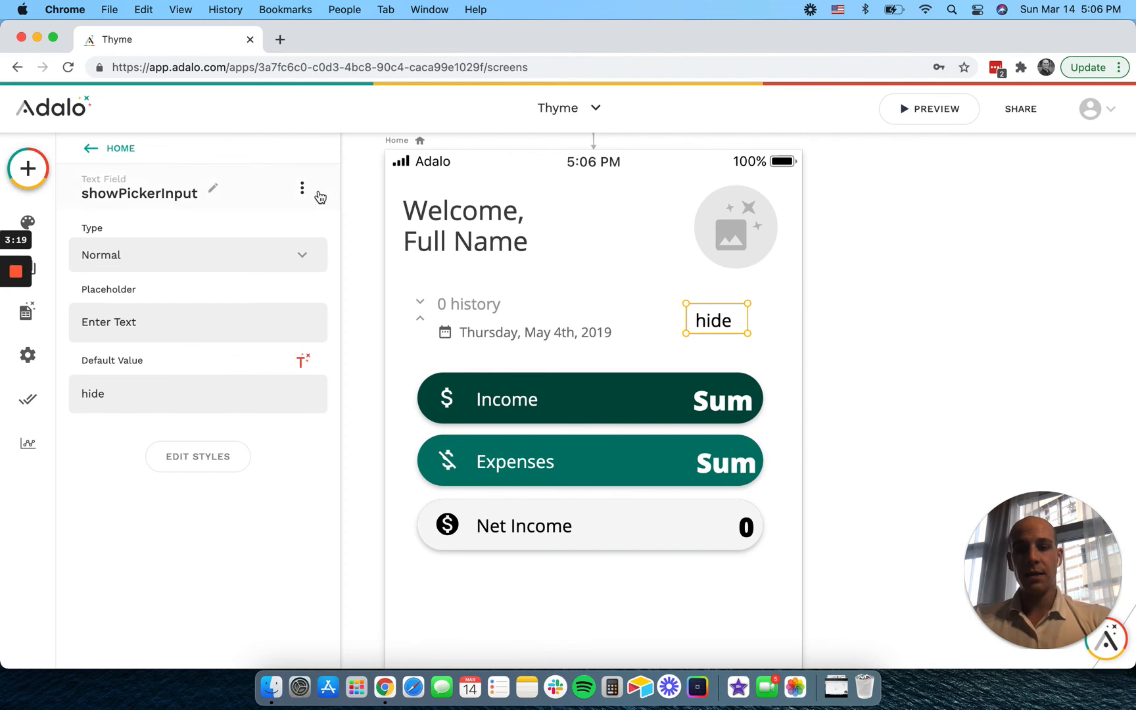
{"action": "left_click", "coordinate": [302, 188]}
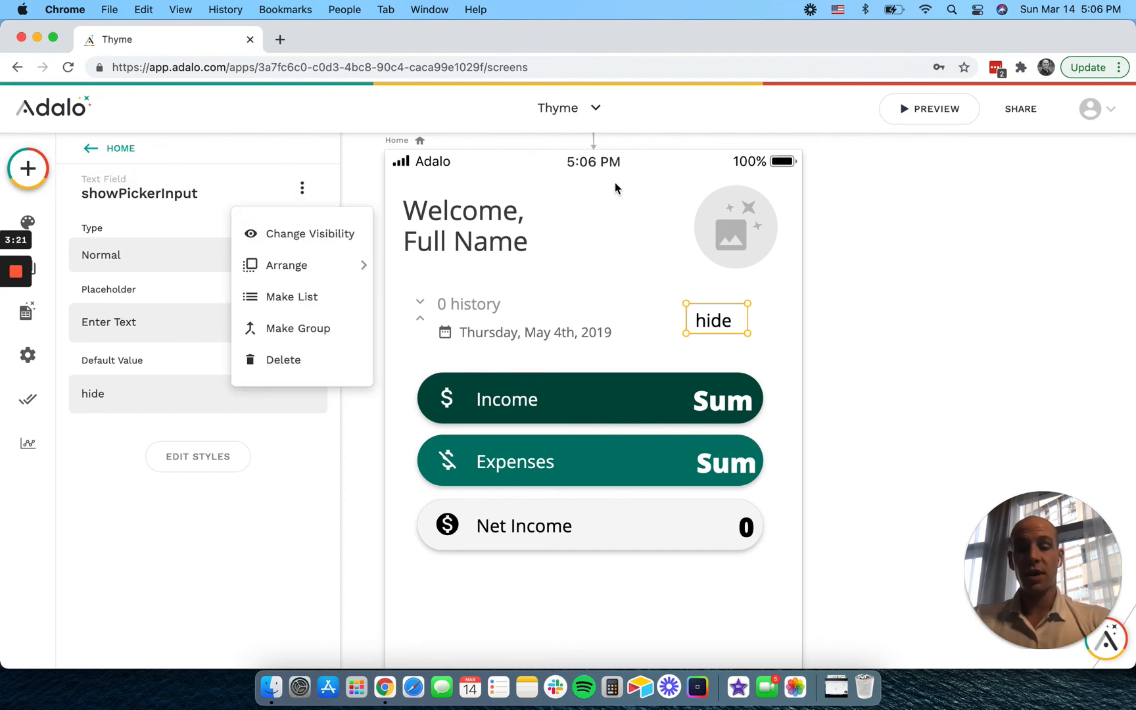
{"action": "left_click", "coordinate": [871, 263]}
{"action": "left_click_drag", "start_coordinate": [747, 333], "coordinate": [687, 305]}
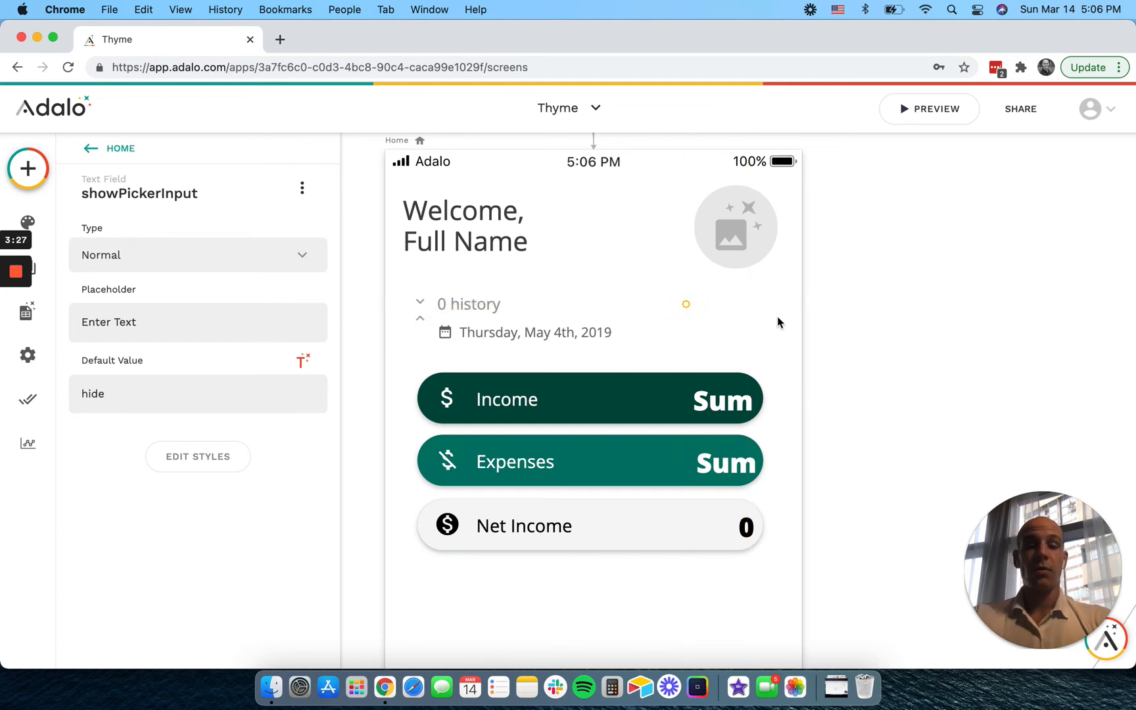
- Move the shrunken showPickerInput field straight up to just below the Home screen's status bar, above the profile picture, and deselect it
{"action": "key", "text": "shift+Up"}
{"action": "key", "text": "shift+Up"}
{"action": "key", "text": "shift+Up"}
{"action": "key", "text": "shift+Up"}
{"action": "key", "text": "shift+Up"}
{"action": "key", "text": "shift+Up"}
{"action": "key", "text": "shift+Up"}
{"action": "key", "text": "shift+Up"}
{"action": "key", "text": "shift+Up"}
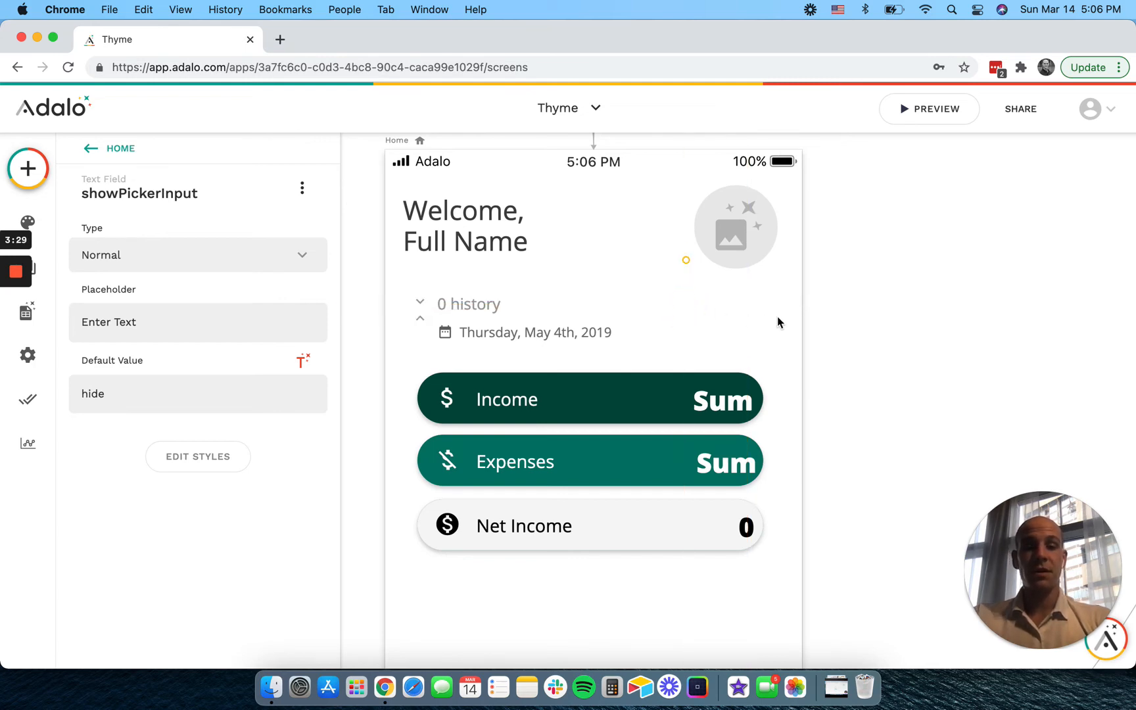
{"action": "key", "text": "shift+Up"}
{"action": "key", "text": "shift+Up"}
{"action": "key", "text": "shift+Up"}
{"action": "key", "text": "shift+Up"}
{"action": "key", "text": "shift+Up"}
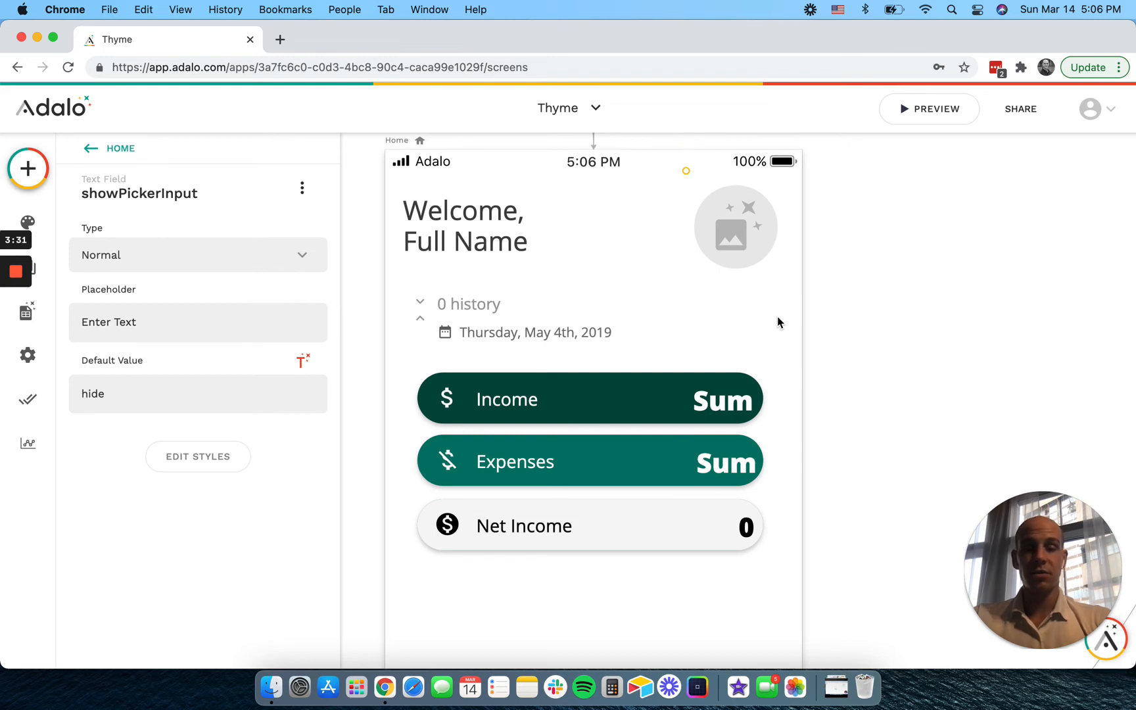
{"action": "left_click", "coordinate": [855, 265]}
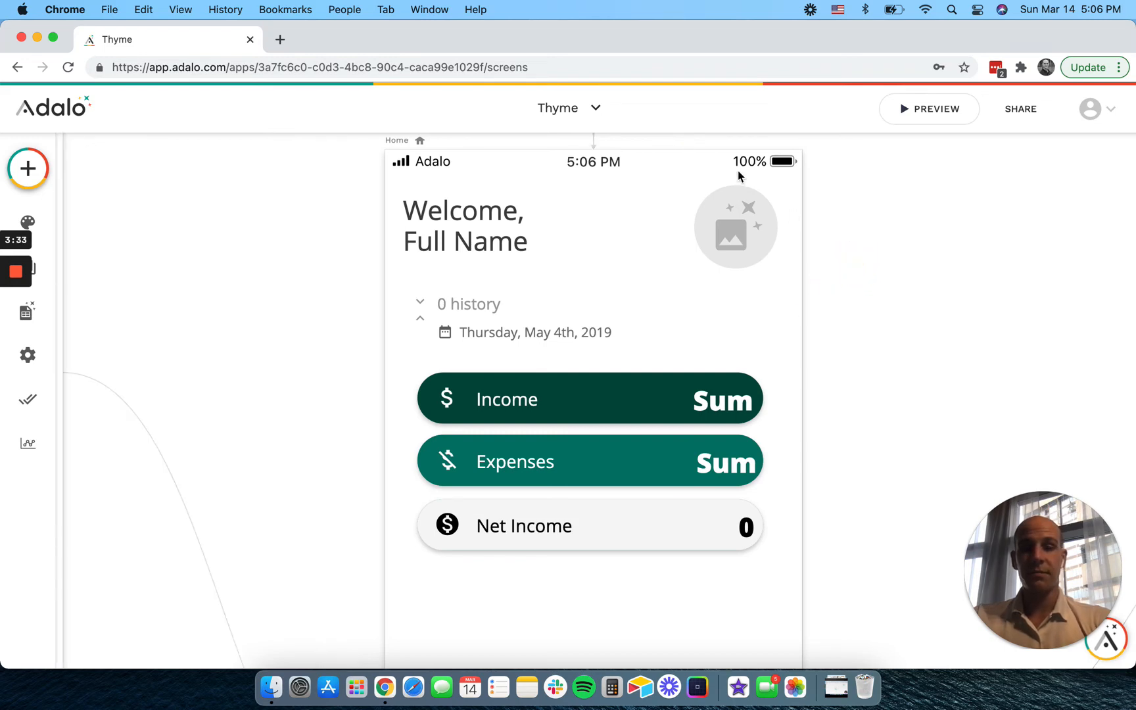
- Find and select the tiny showPickerInput field near the top of the Home screen to check it, and deselect it
{"action": "left_click", "coordinate": [728, 143]}
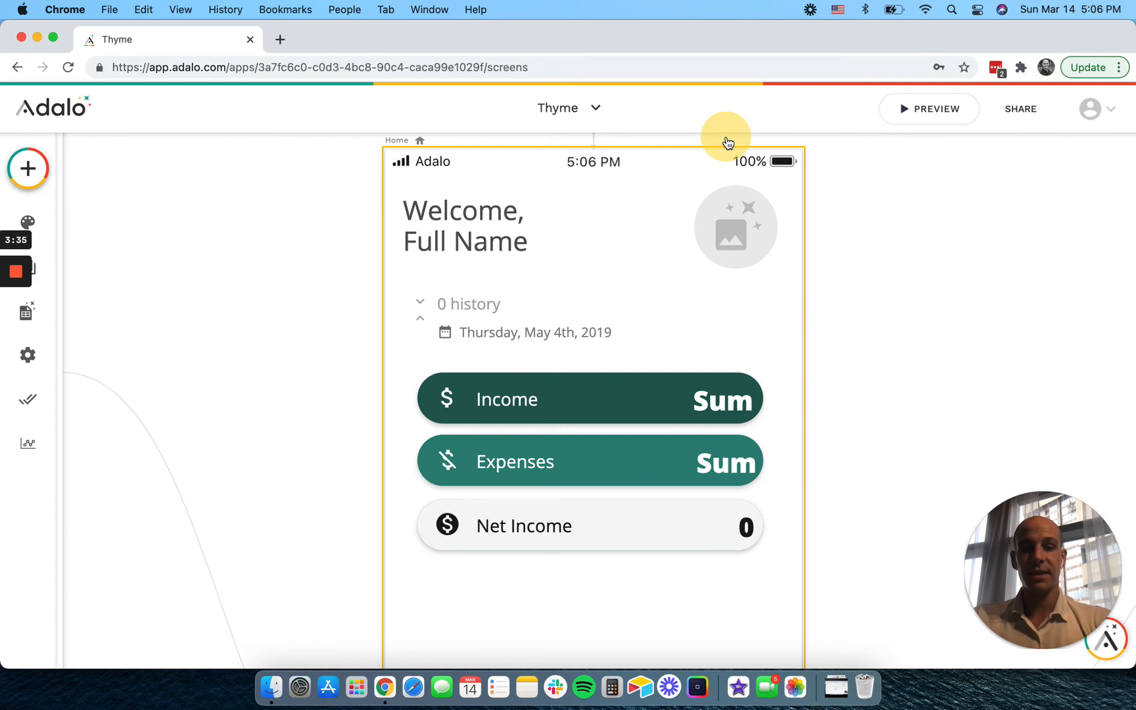
{"action": "scroll", "coordinate": [728, 142], "scroll_direction": "up", "scroll_amount": 2}
{"action": "left_click", "coordinate": [726, 155]}
{"action": "left_click", "coordinate": [676, 238]}
{"action": "left_click_drag", "start_coordinate": [675, 233], "coordinate": [678, 232]}
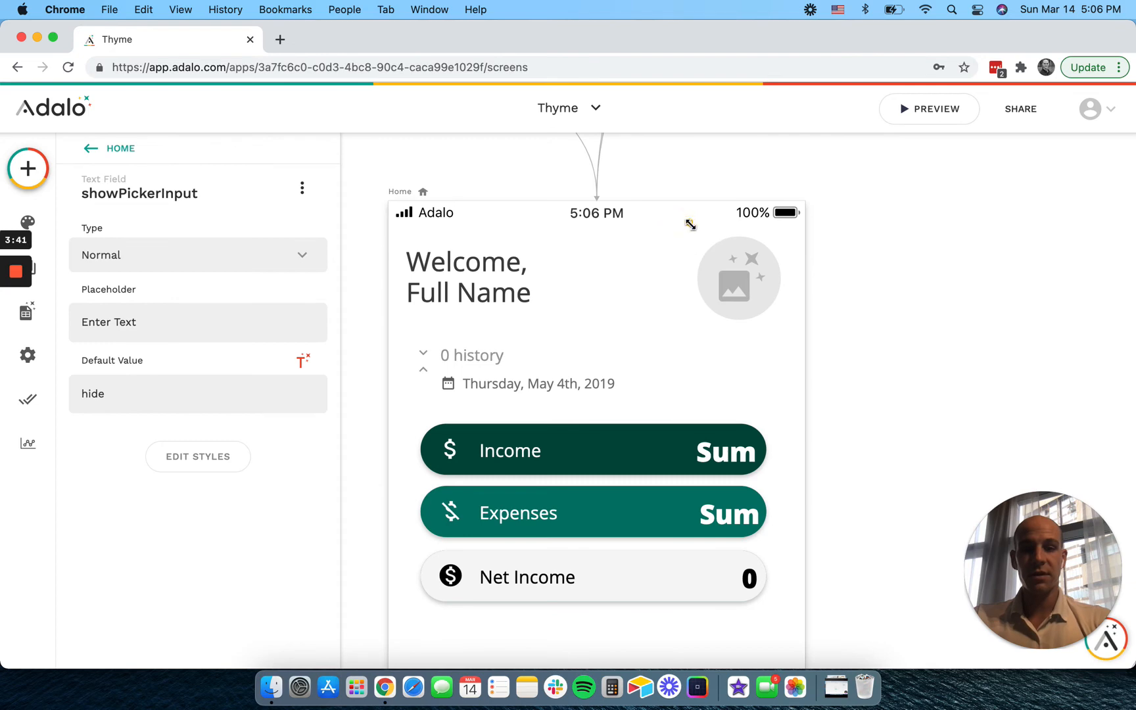
{"action": "left_click", "coordinate": [1039, 259]}
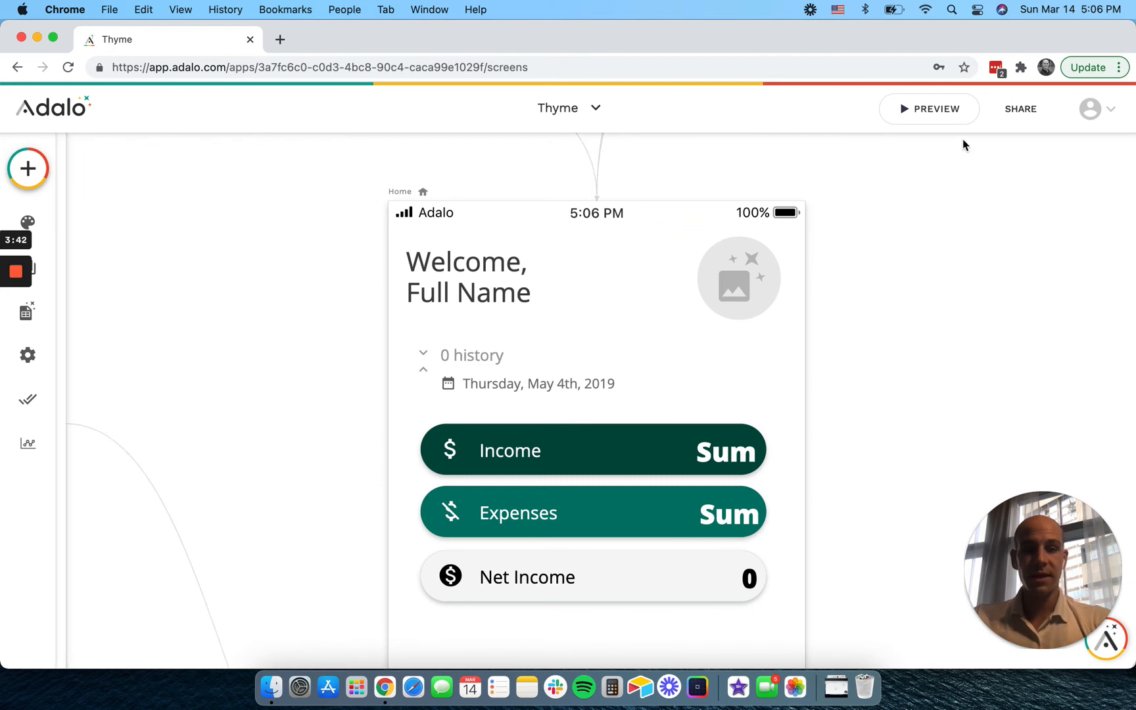
- Preview the app and toggle the arrow beside the history label repeatedly to test hiding and showing the date picker
{"action": "left_click", "coordinate": [935, 111]}
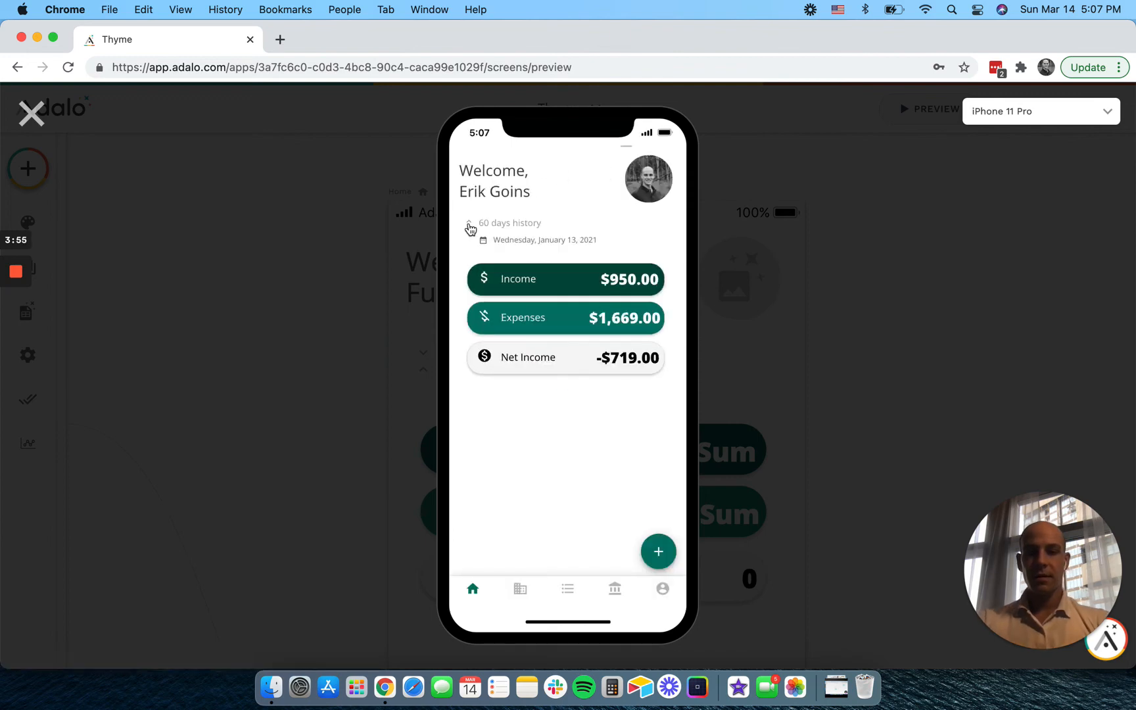
{"action": "left_click", "coordinate": [468, 225]}
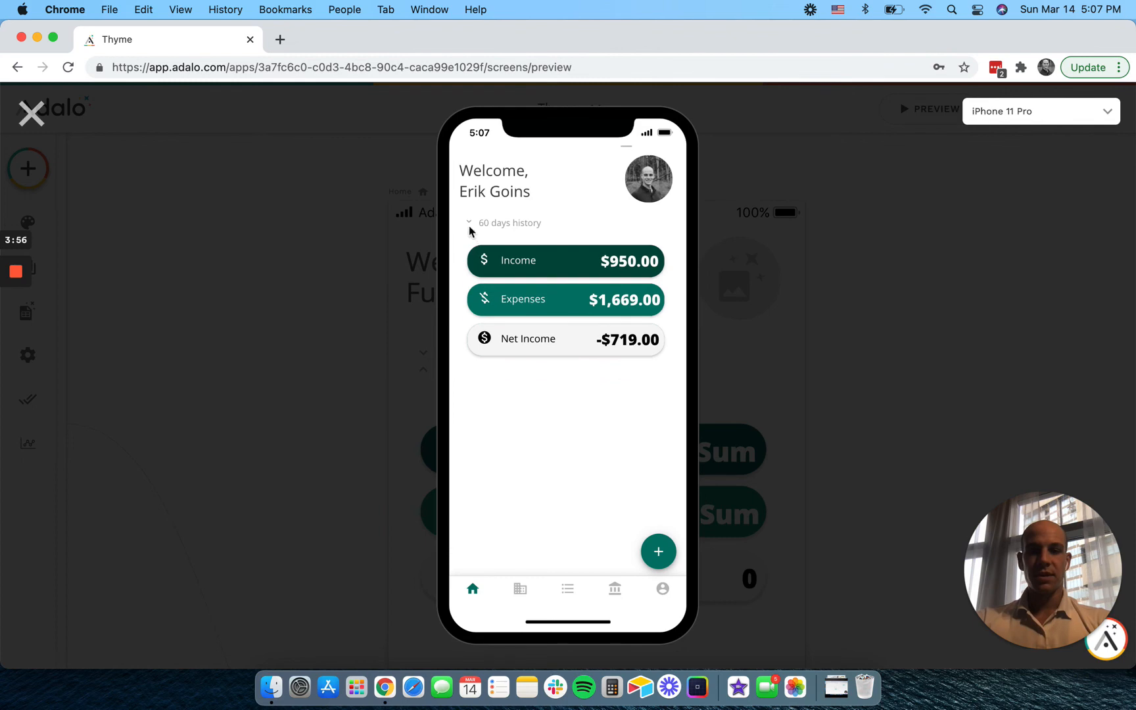
{"action": "left_click", "coordinate": [469, 225]}
{"action": "left_click", "coordinate": [469, 225]}
{"action": "left_click", "coordinate": [468, 226]}
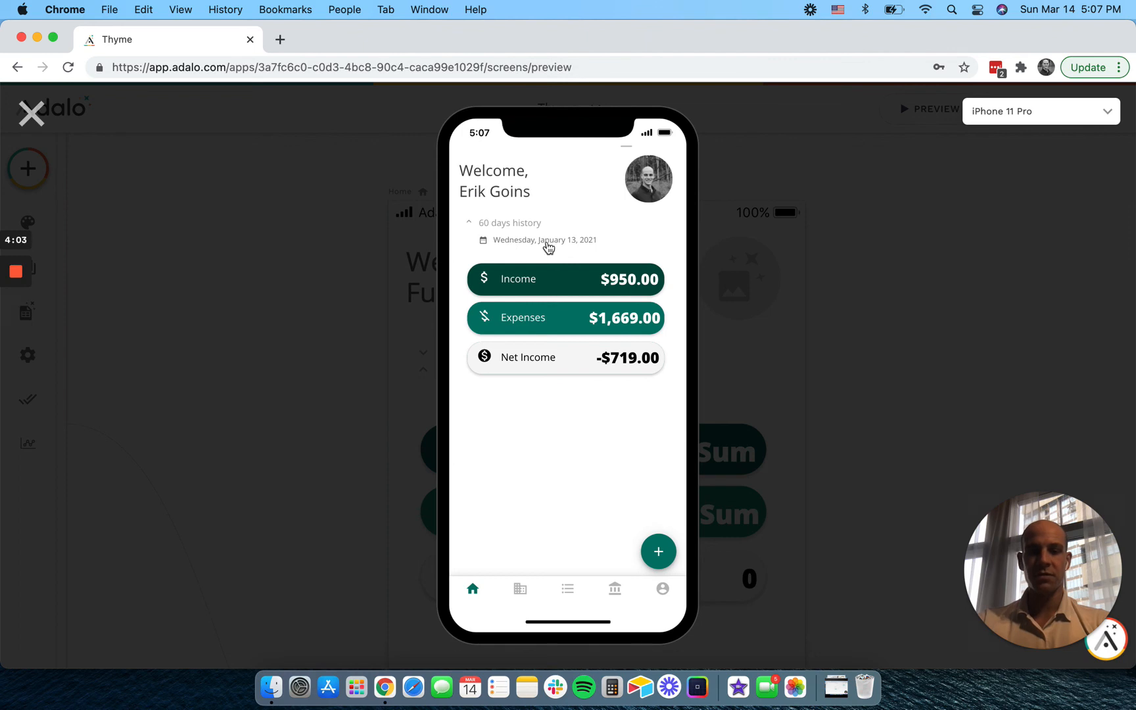
{"action": "left_click", "coordinate": [467, 224]}
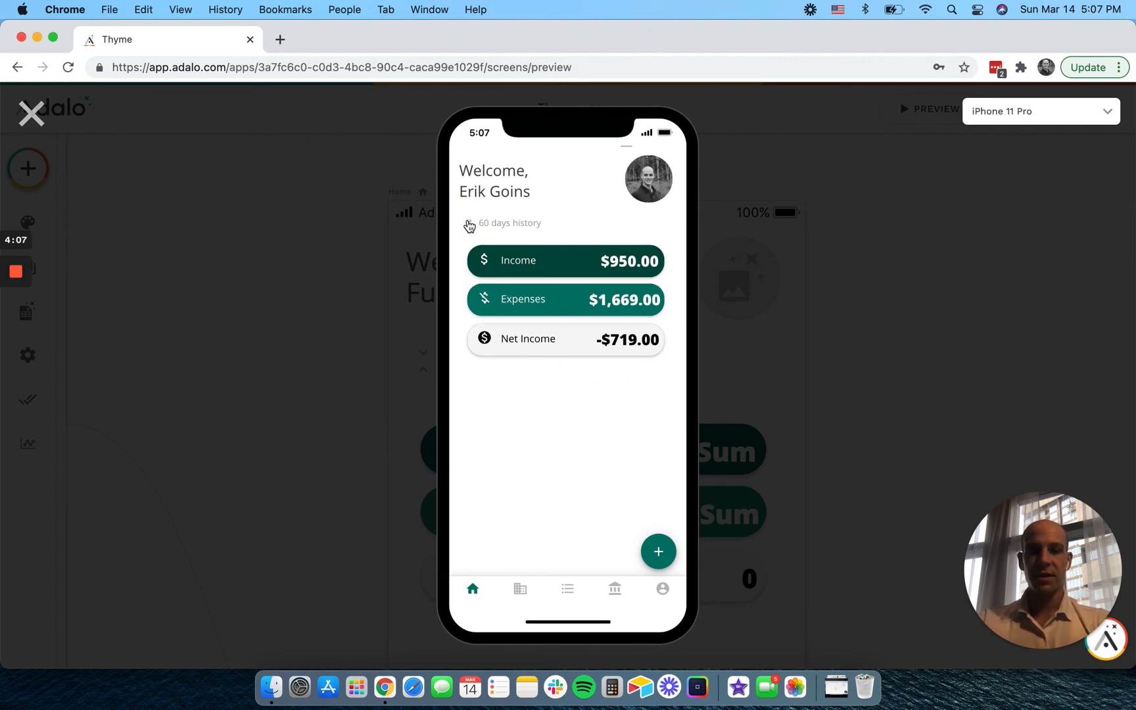
{"action": "left_click", "coordinate": [468, 225]}
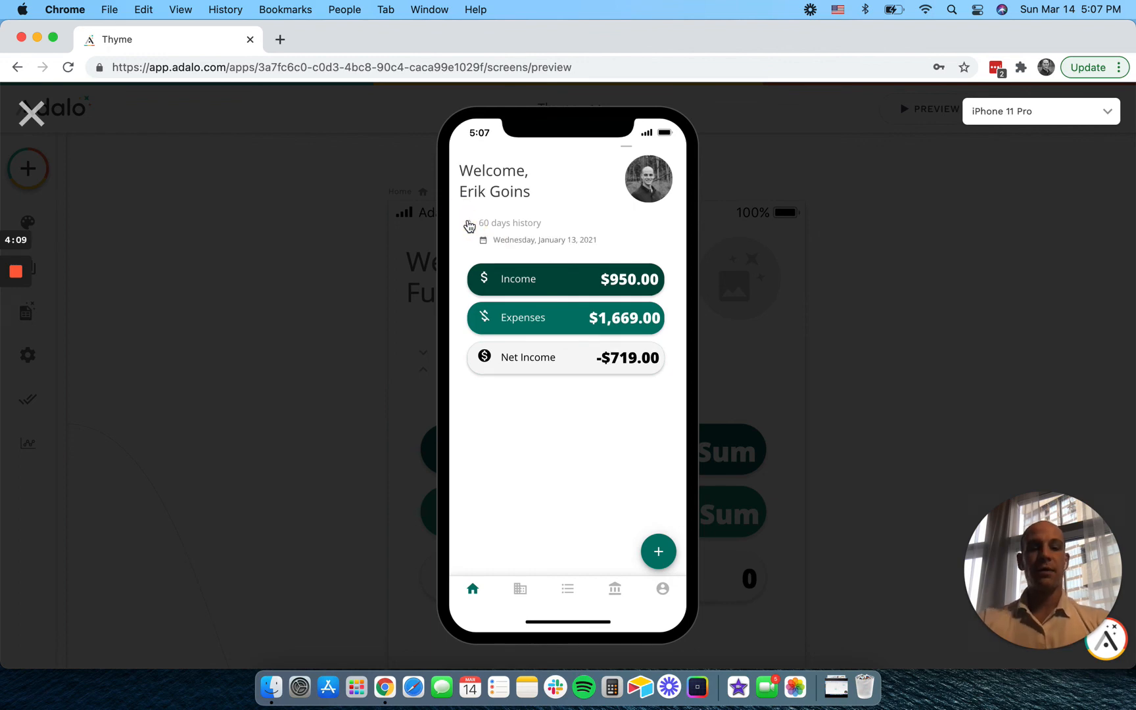